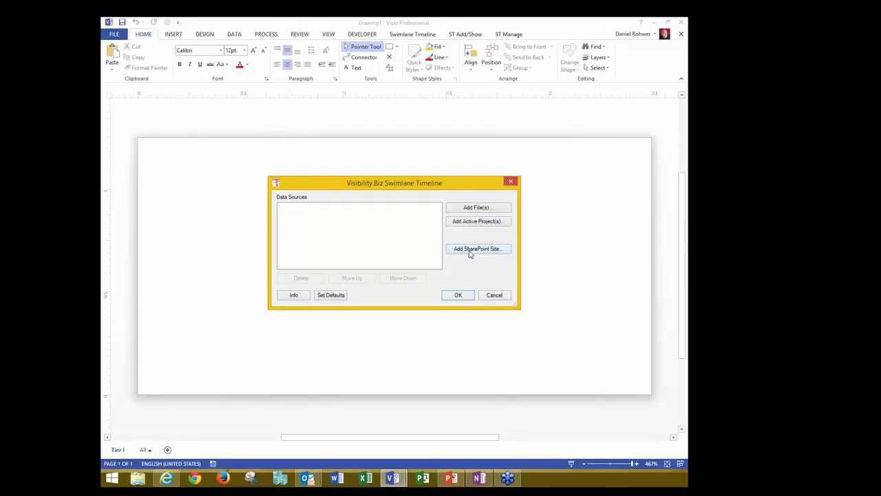
# Browse for a data source file, limiting the list to Excel files and opening the Demos folder
pyautogui.click(468, 208)
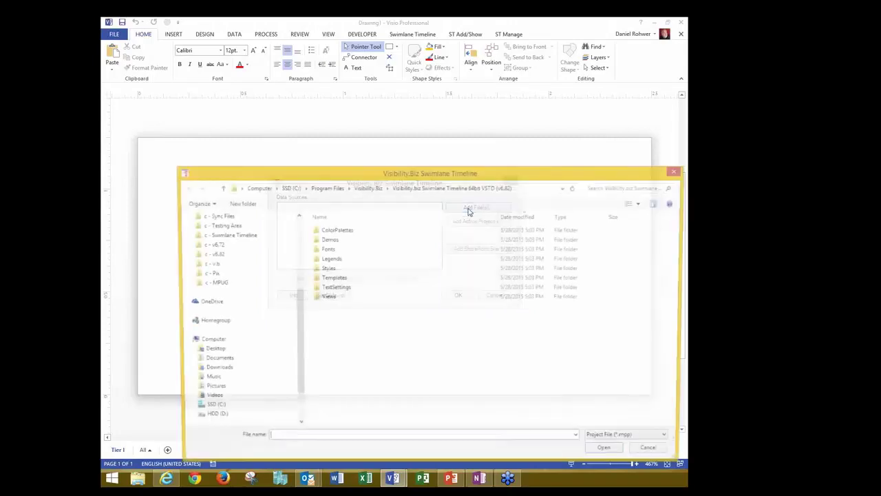
pyautogui.click(632, 439)
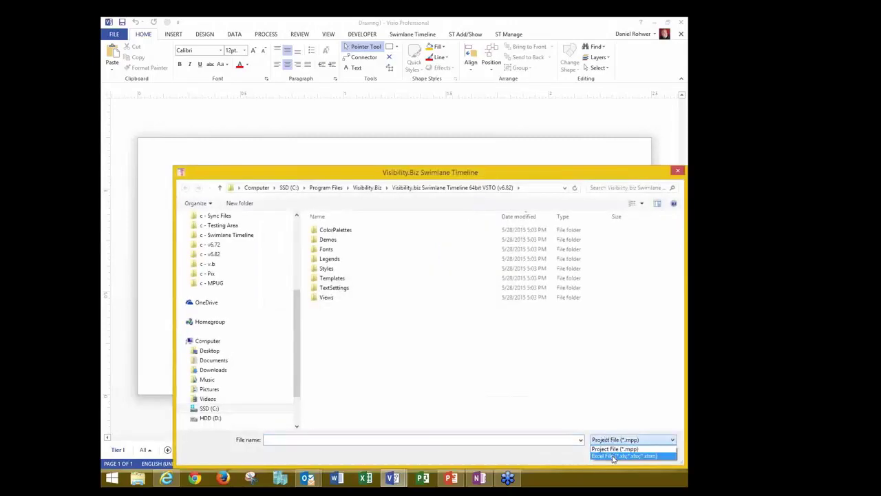
pyautogui.click(613, 457)
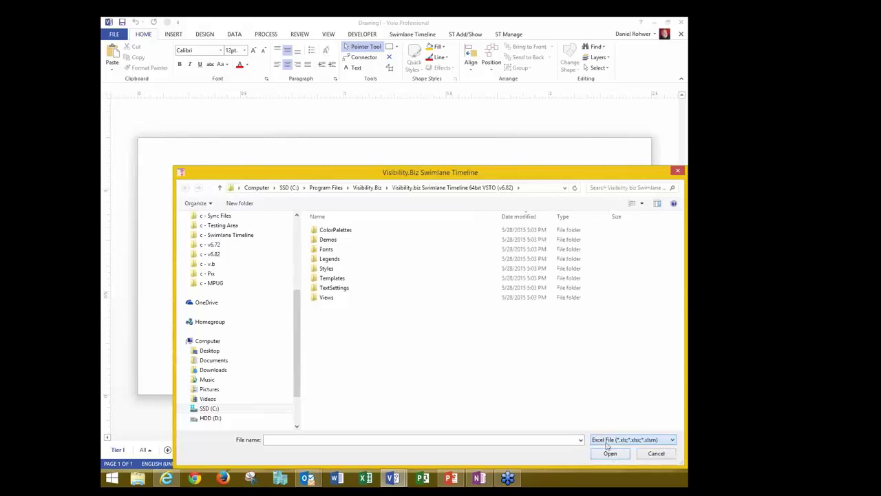
pyautogui.doubleClick(327, 241)
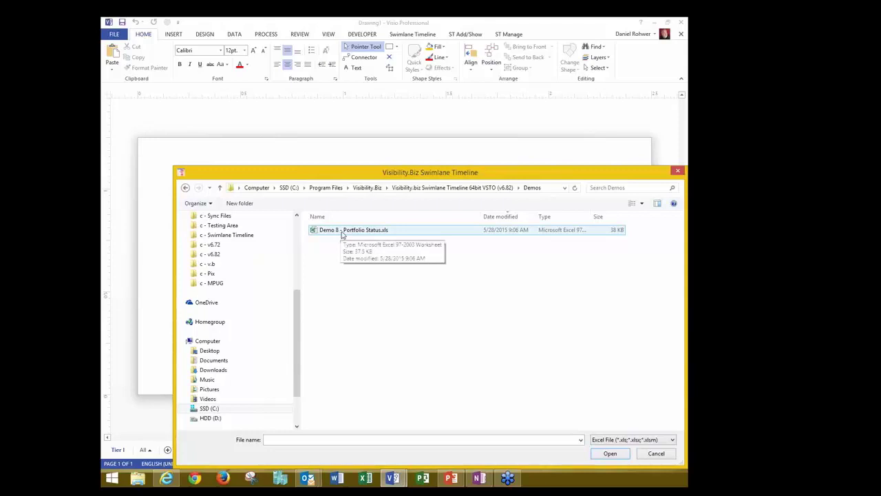
# Open Demo 8 - Portfolio Status.xls in Excel from the file browser to inspect its contents
pyautogui.click(342, 234)
pyautogui.rightClick(342, 234)
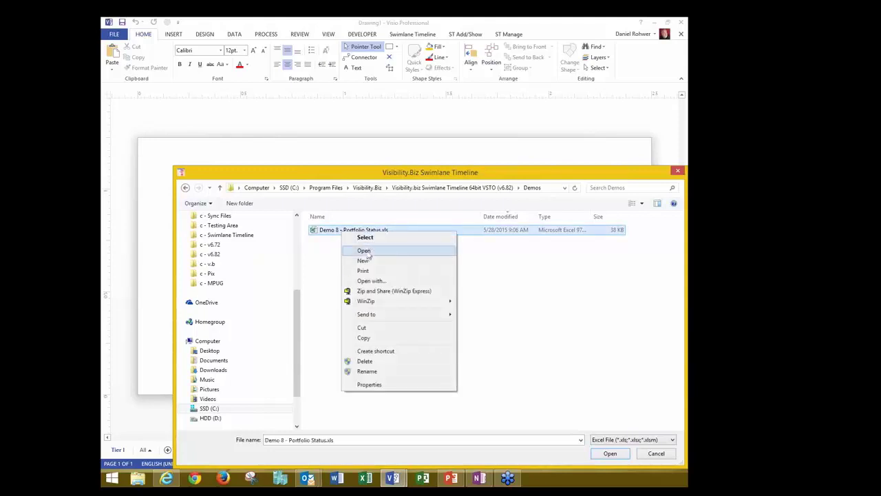
pyautogui.click(367, 252)
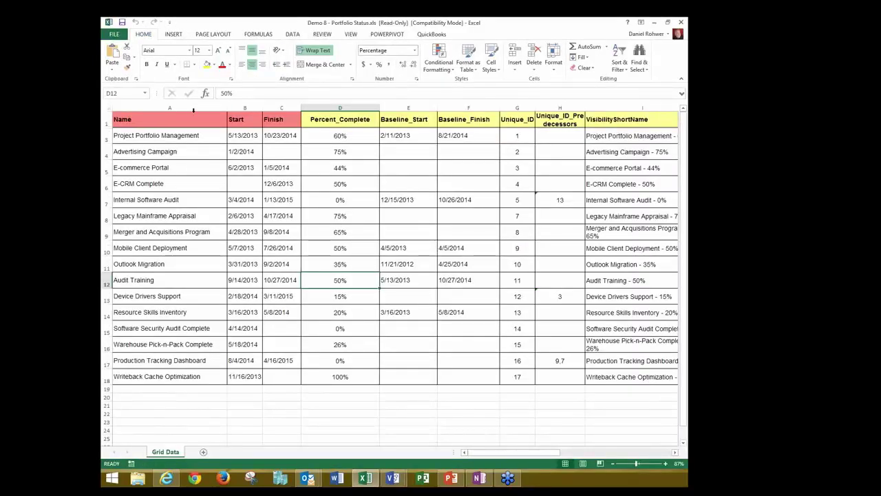
# Examine the Name, Start and Finish columns and the Percent_Complete, Baseline_Start, Baseline_Finish, Unique_ID and Unique_ID_Predecessors headers
pyautogui.moveTo(183, 108); pyautogui.dragTo(237, 109)
pyautogui.click(139, 124)
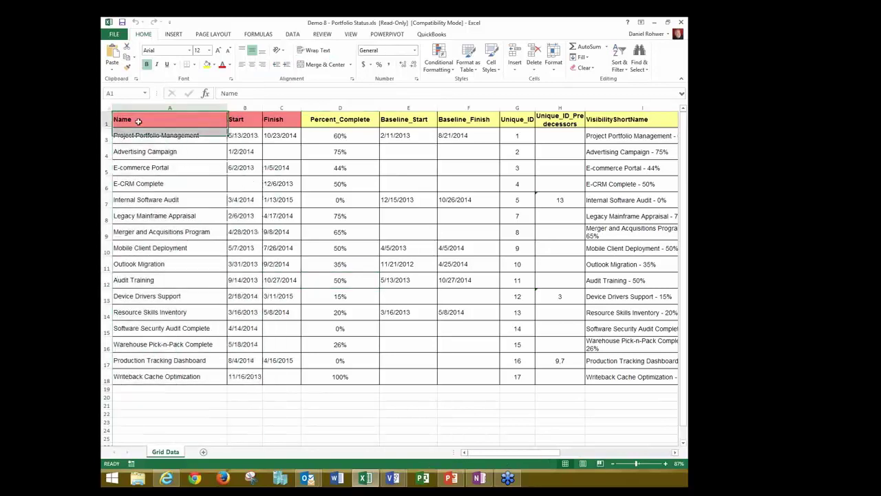
pyautogui.click(245, 119)
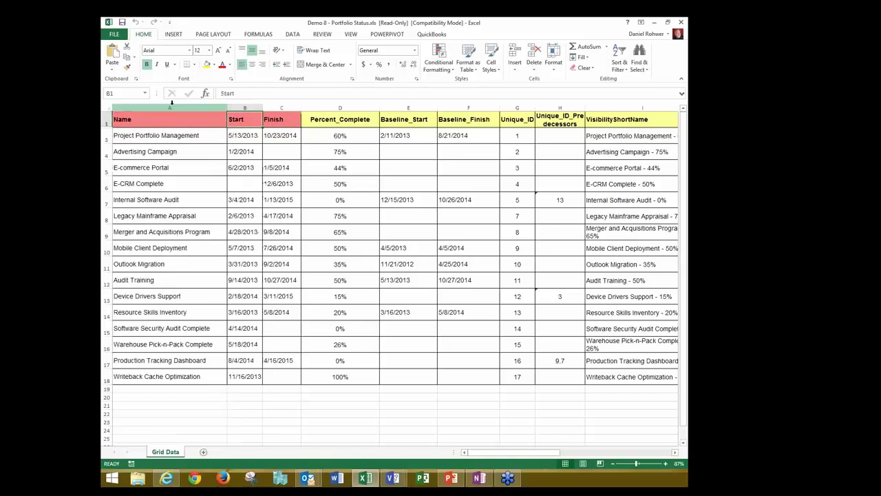
pyautogui.moveTo(172, 105); pyautogui.dragTo(244, 107)
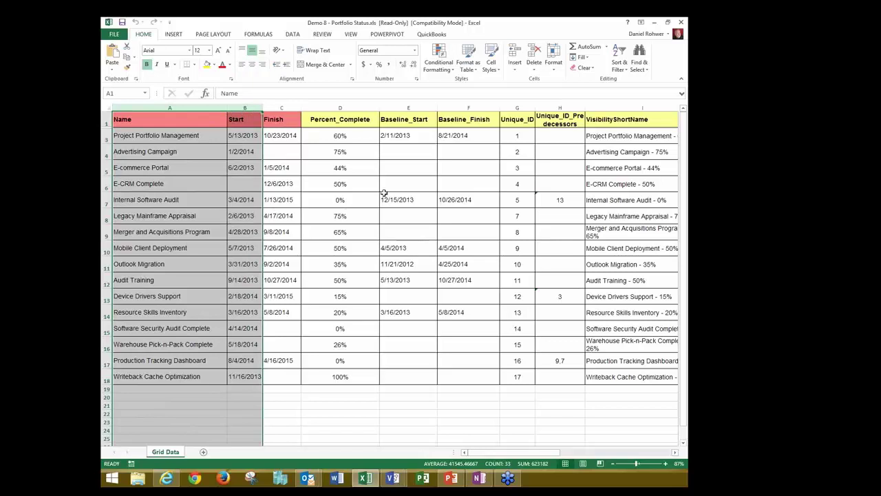
pyautogui.click(355, 121)
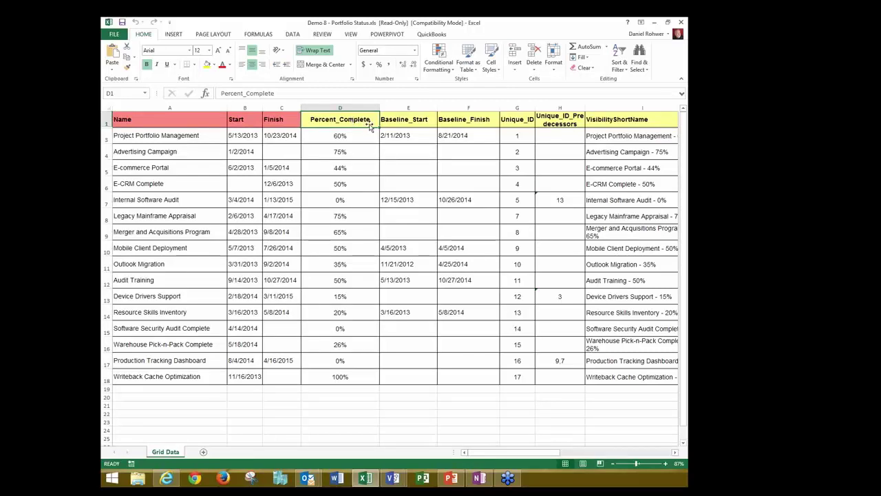
pyautogui.click(420, 121)
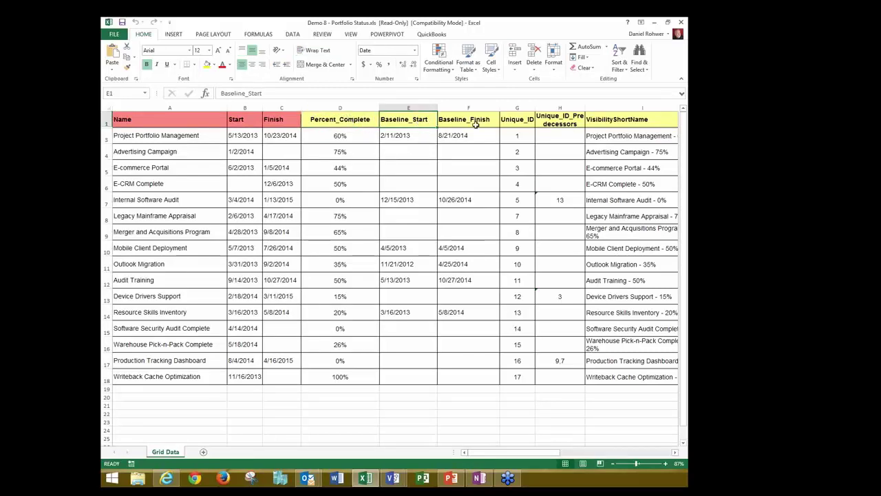
pyautogui.click(475, 124)
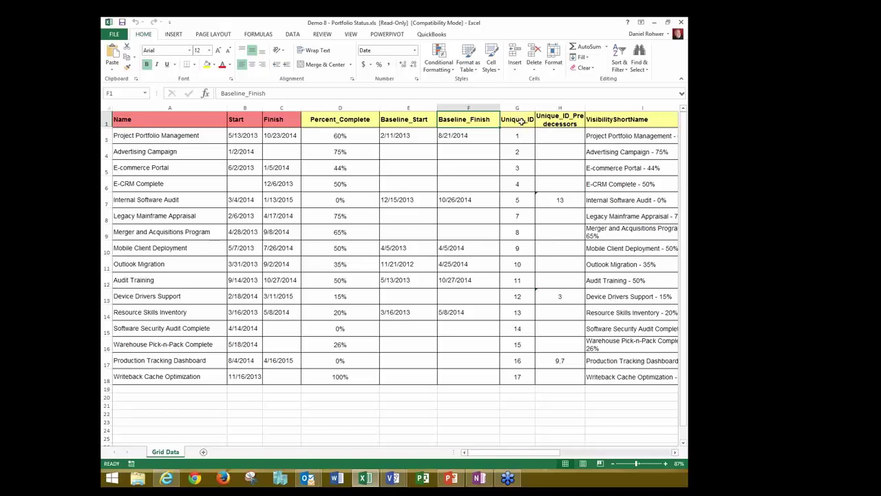
pyautogui.moveTo(517, 117); pyautogui.dragTo(560, 121)
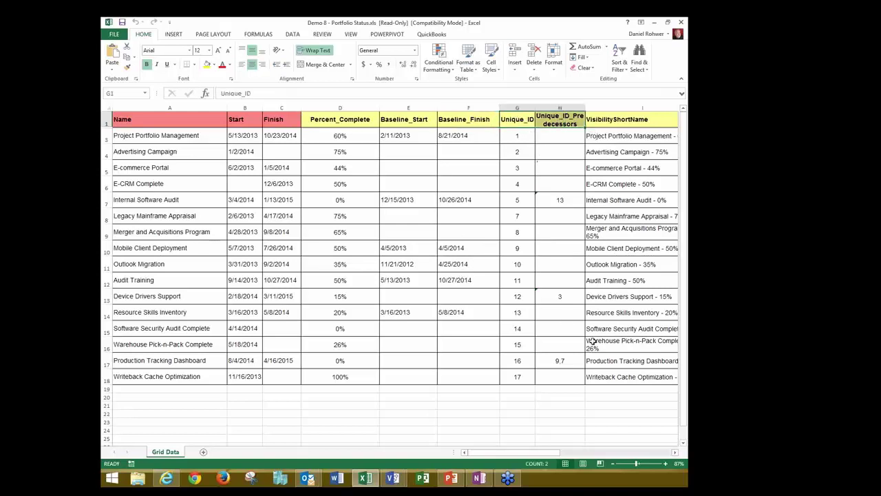
# Examine the project rows and the VisibilityShortName column, including the formula behind the Project Portfolio Management short name
pyautogui.click(676, 452)
pyautogui.click(676, 452)
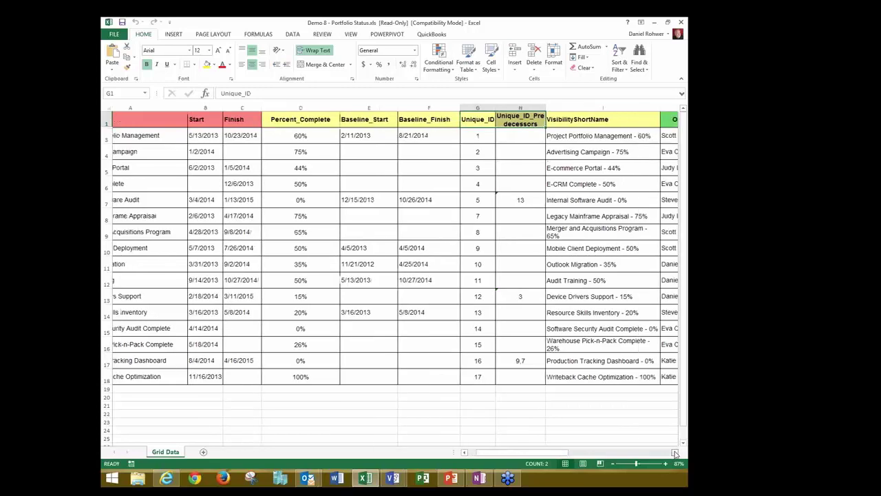
pyautogui.click(676, 453)
pyautogui.moveTo(526, 452); pyautogui.dragTo(482, 452)
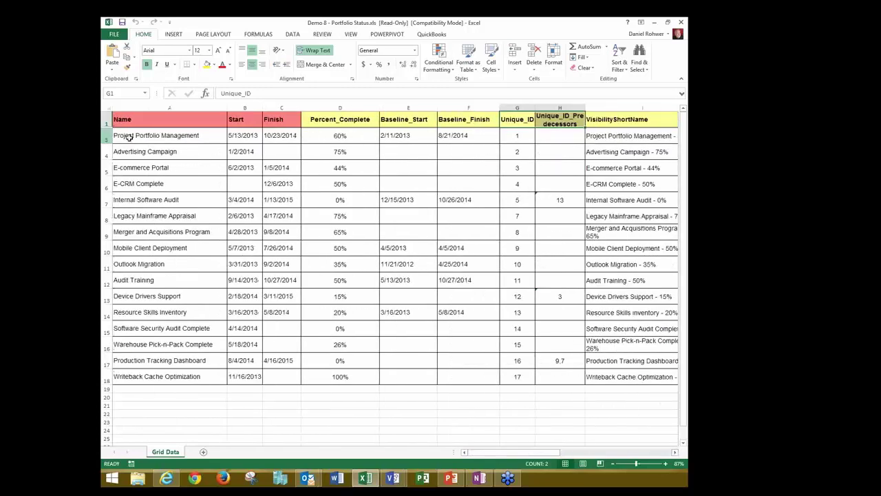
pyautogui.moveTo(132, 137); pyautogui.dragTo(177, 248)
pyautogui.moveTo(534, 454); pyautogui.dragTo(594, 451)
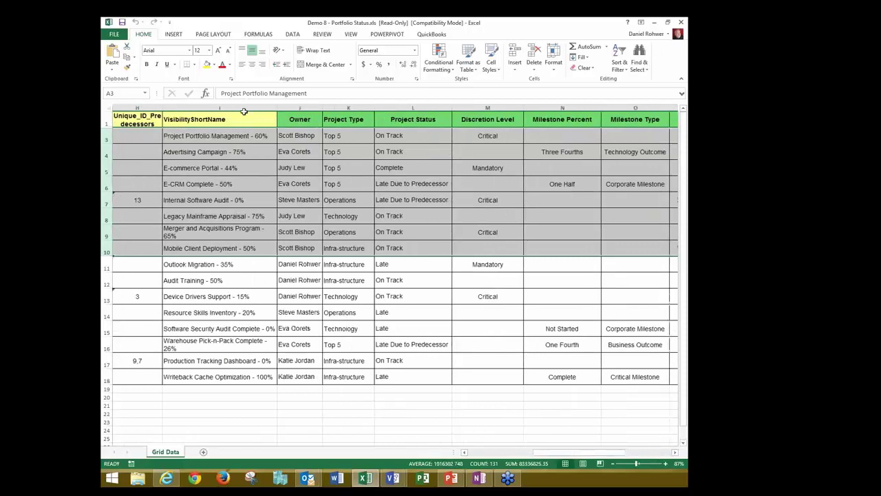
pyautogui.click(244, 109)
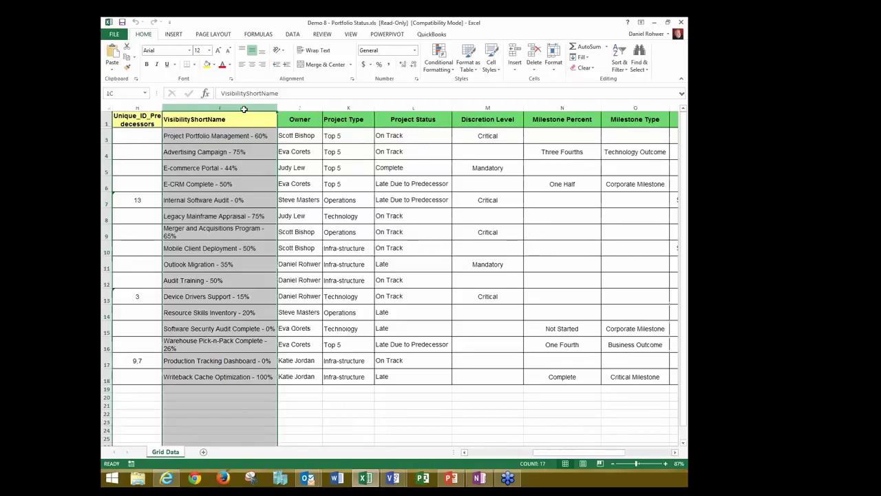
pyautogui.click(244, 108)
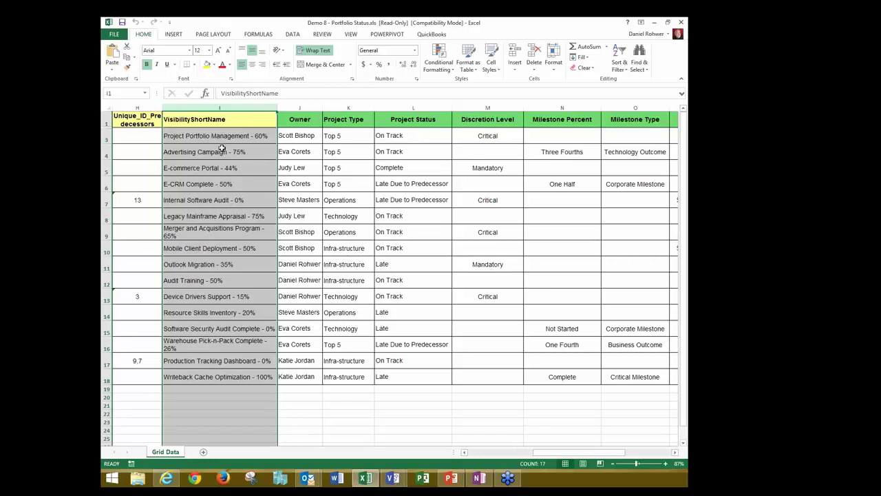
pyautogui.click(228, 136)
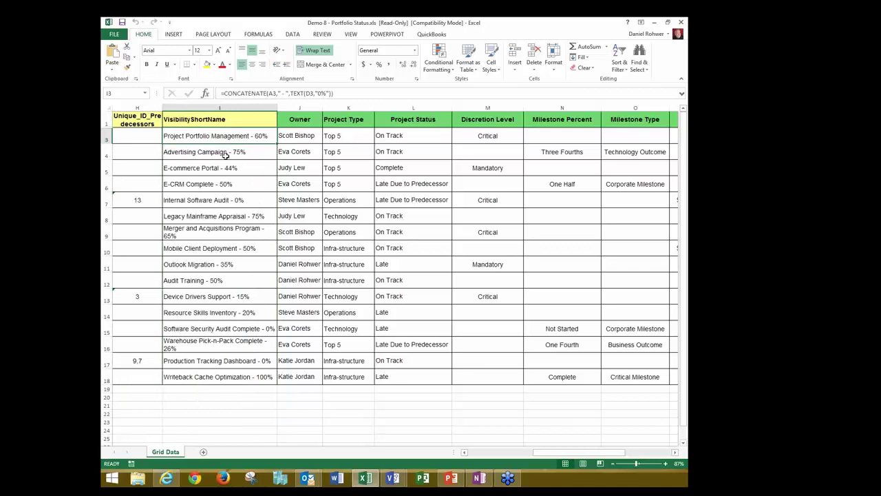
# Review the custom columns from Owner, Project Type, Project Status and Discretion Level through Budget, Actual, Plan and Act Plan, and close the workbook
pyautogui.click(293, 107)
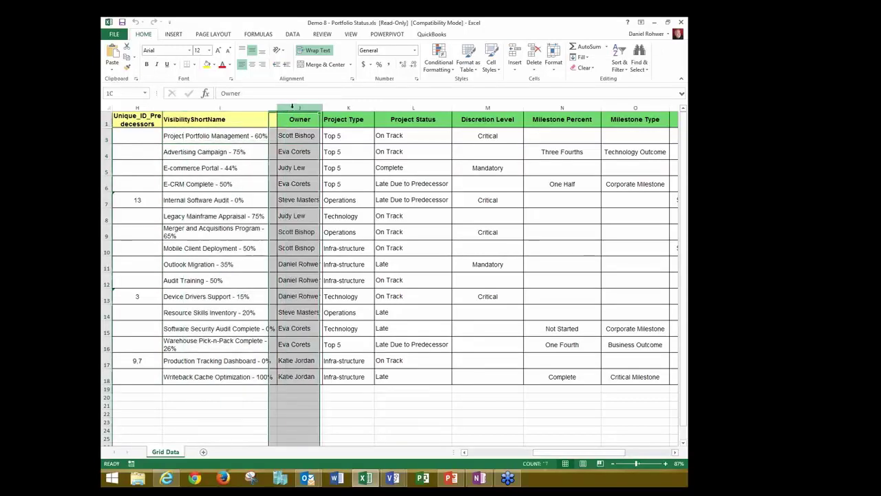
pyautogui.click(346, 107)
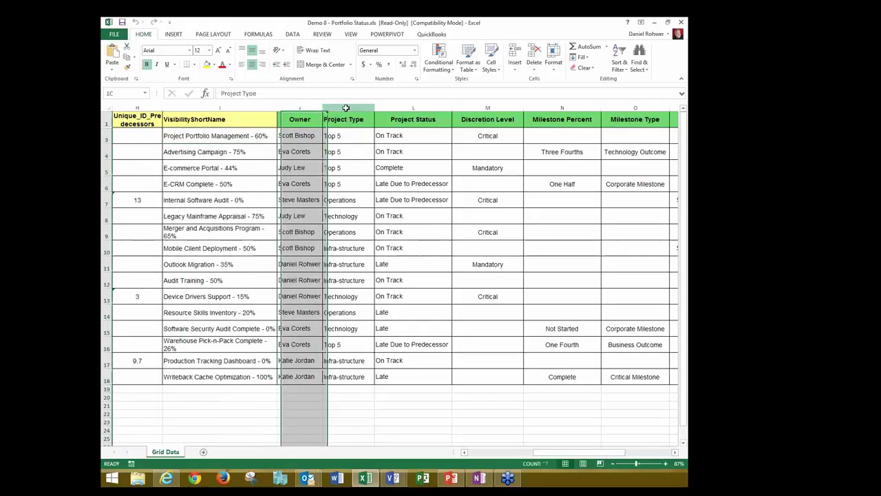
pyautogui.click(407, 107)
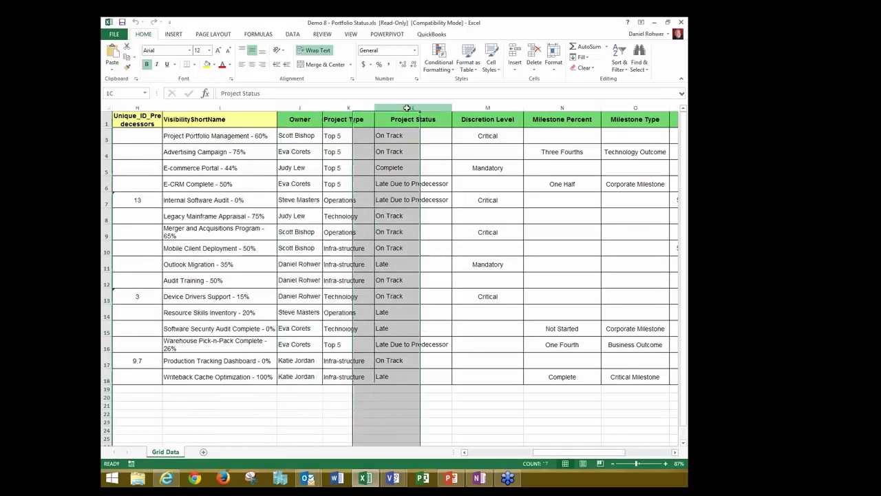
pyautogui.click(500, 107)
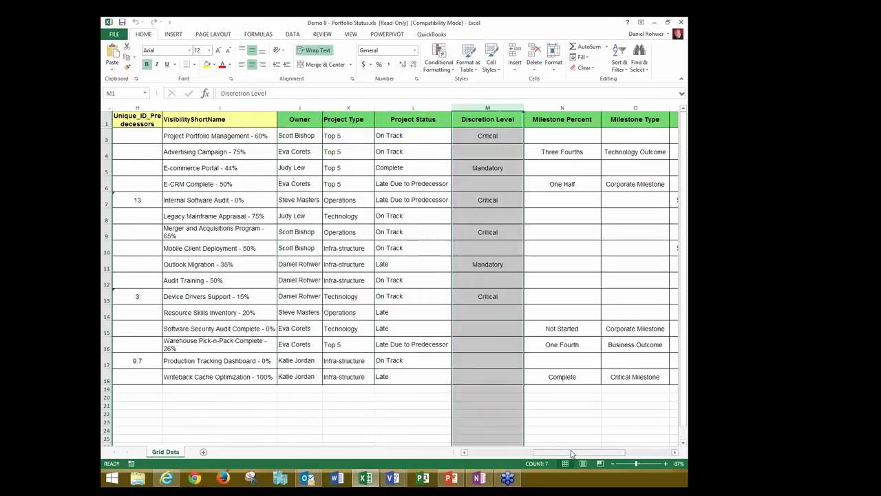
pyautogui.moveTo(571, 454); pyautogui.dragTo(585, 452)
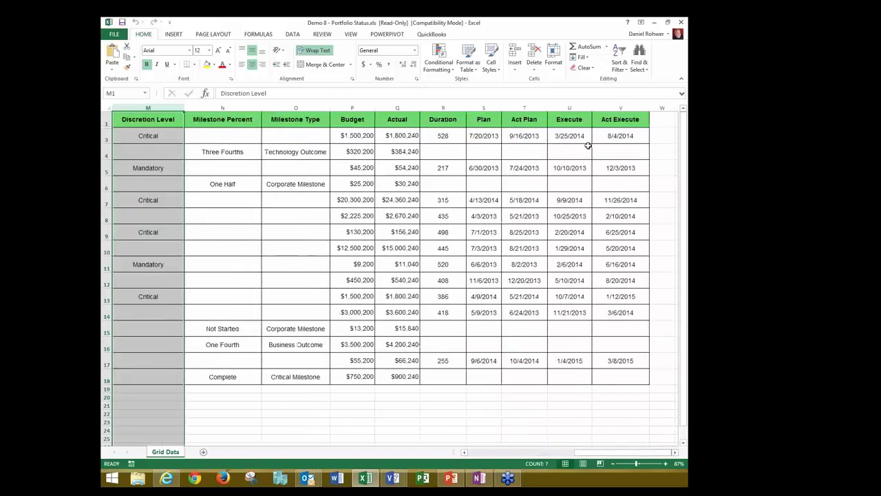
pyautogui.click(358, 107)
pyautogui.click(397, 107)
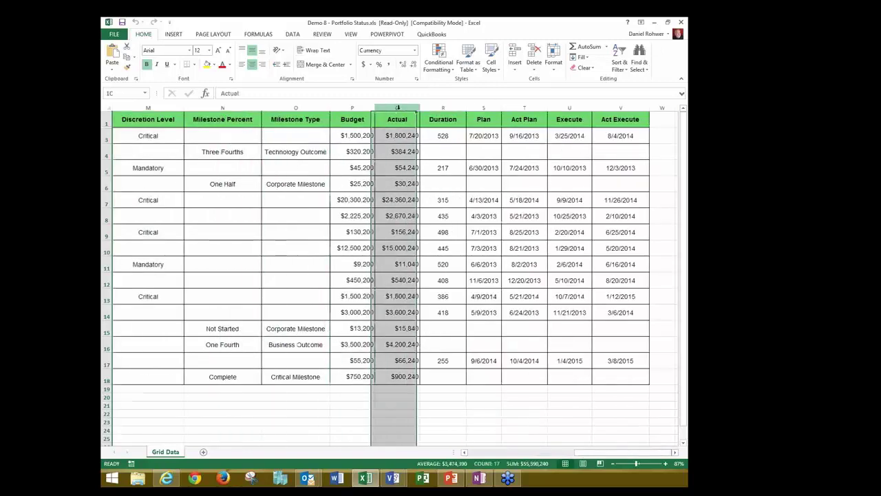
pyautogui.moveTo(483, 108); pyautogui.dragTo(530, 108)
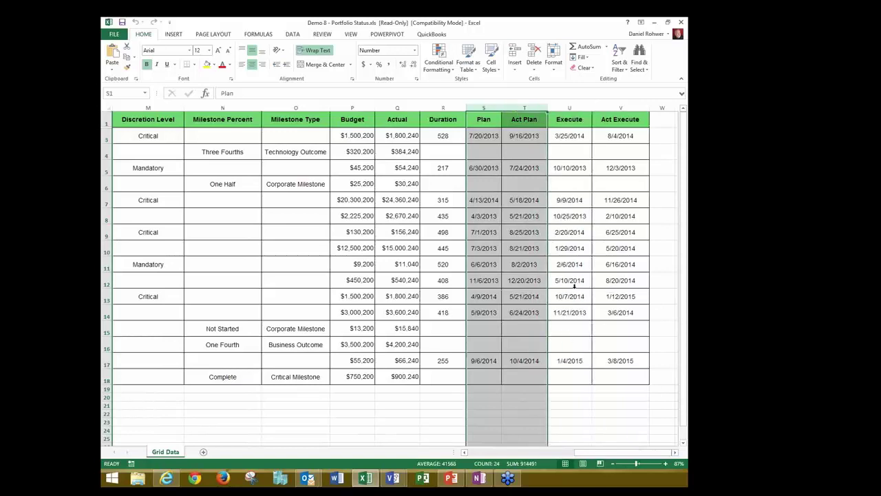
pyautogui.click(682, 22)
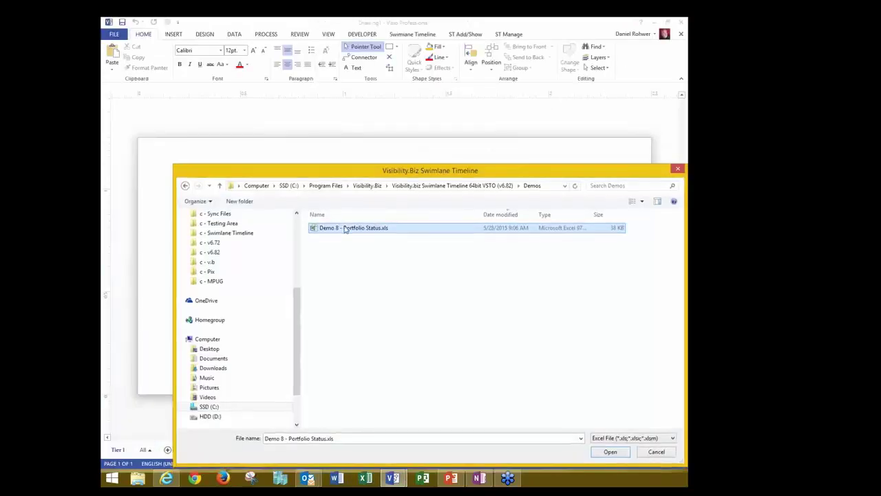
# Add Demo 8 - Portfolio Status.xls as the data source and generate a swimlane timeline grouped by Project Status, with no filter and the default style
pyautogui.doubleClick(344, 230)
pyautogui.click(459, 295)
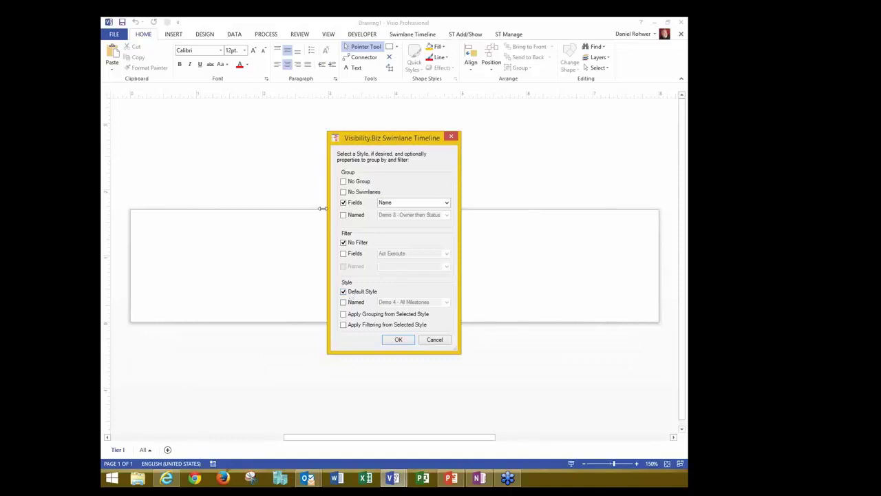
pyautogui.click(447, 203)
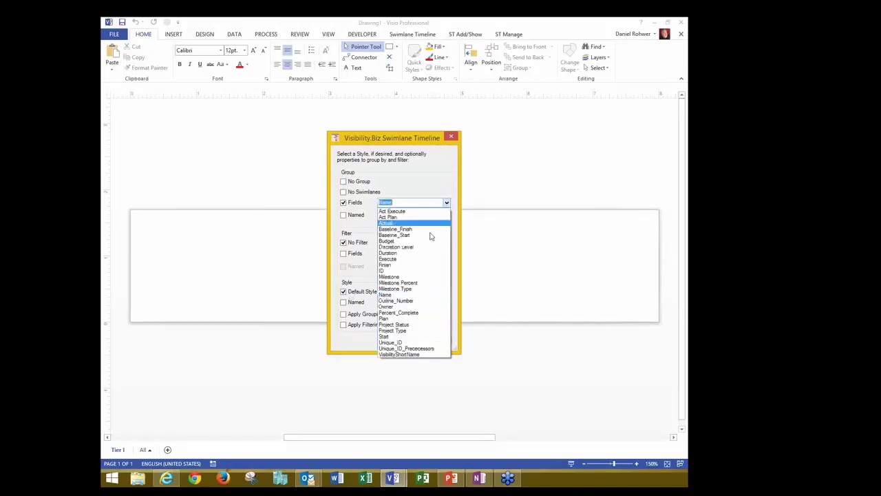
pyautogui.click(403, 326)
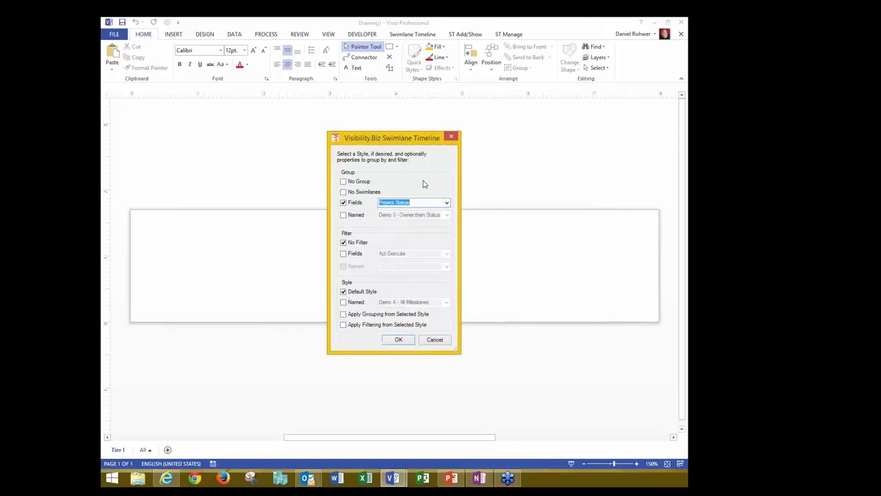
pyautogui.click(446, 204)
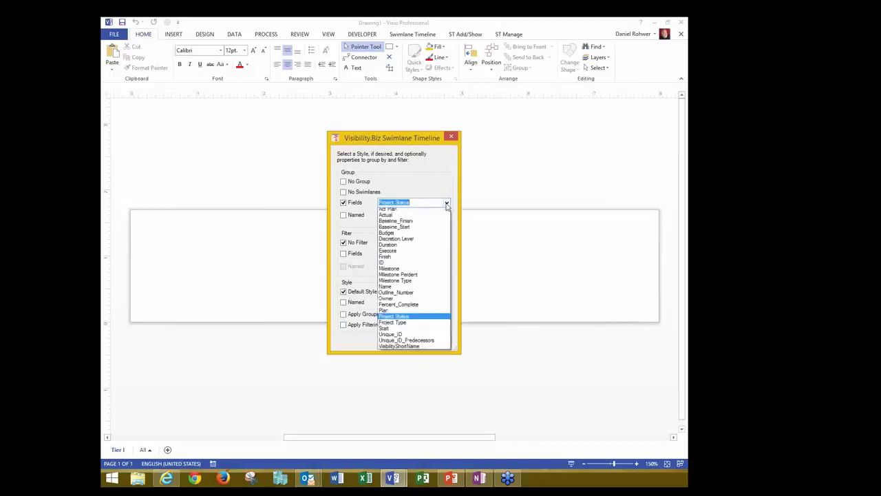
pyautogui.click(444, 184)
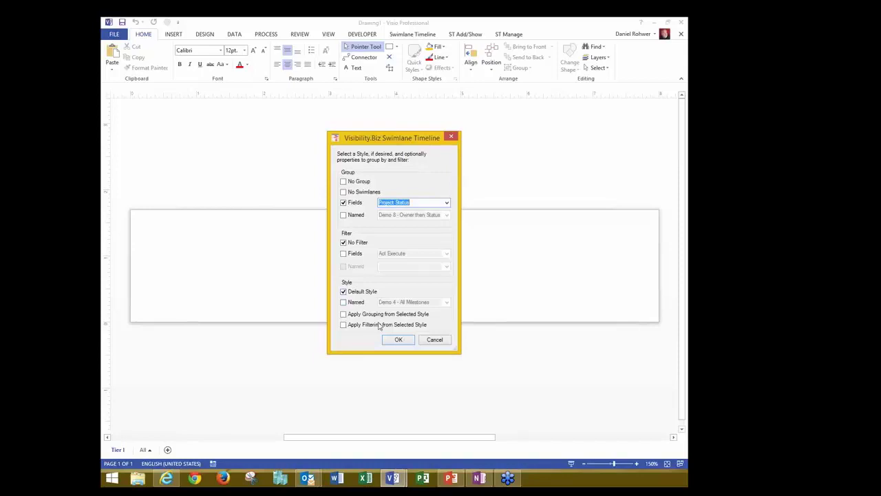
pyautogui.click(404, 340)
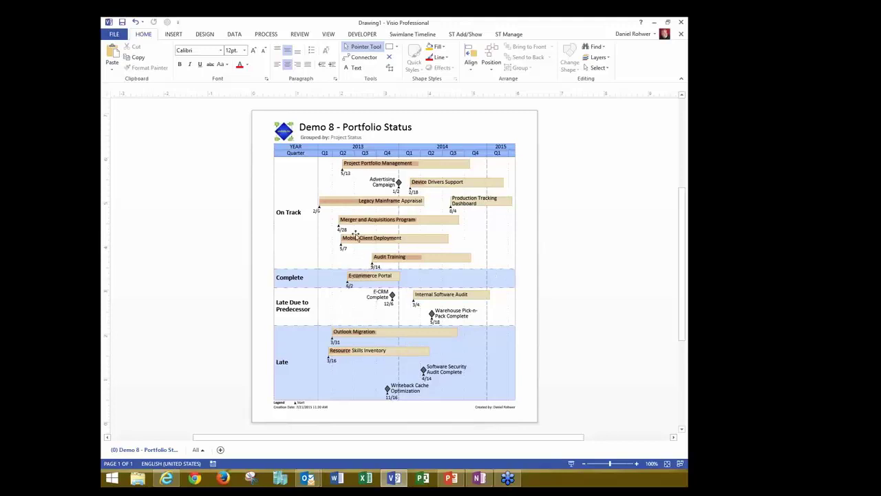
# Try grouping the swimlanes by Owner and settle on grouping them by Project Type
pyautogui.click(420, 34)
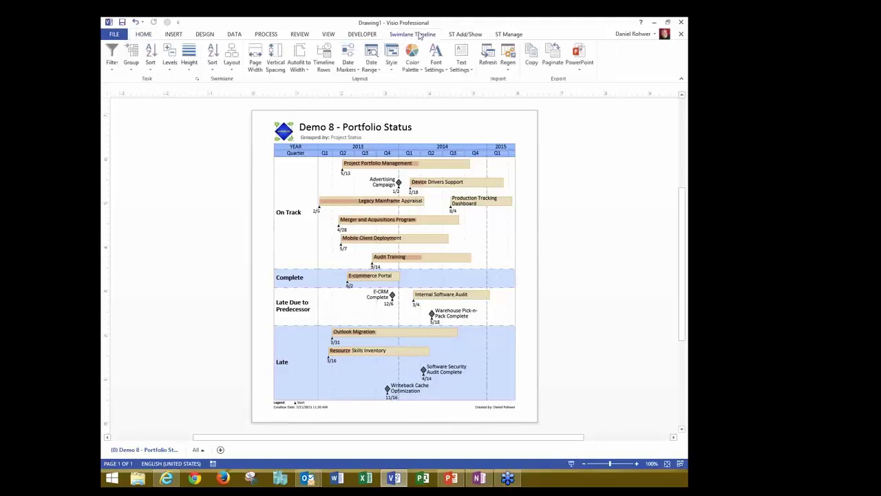
pyautogui.click(131, 68)
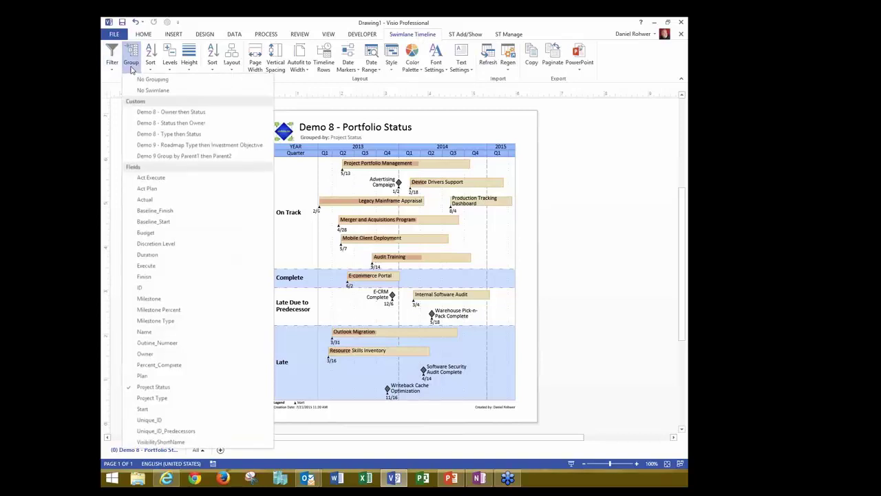
pyautogui.click(144, 354)
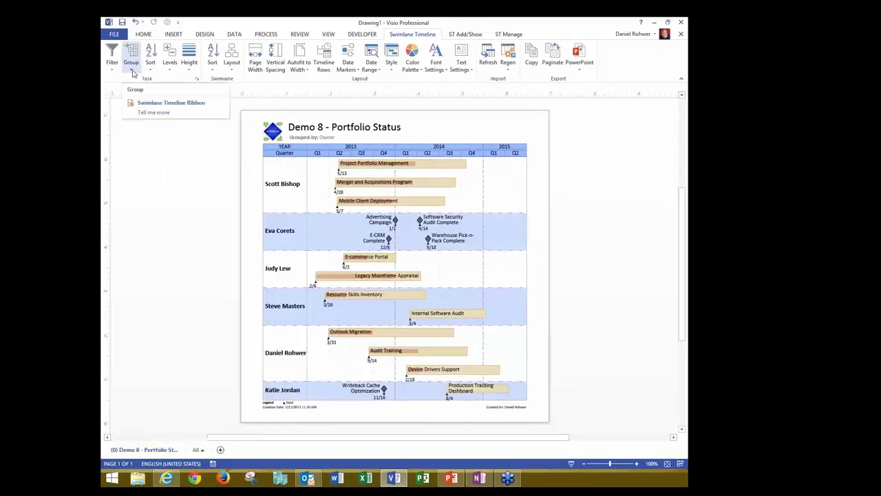
pyautogui.click(133, 73)
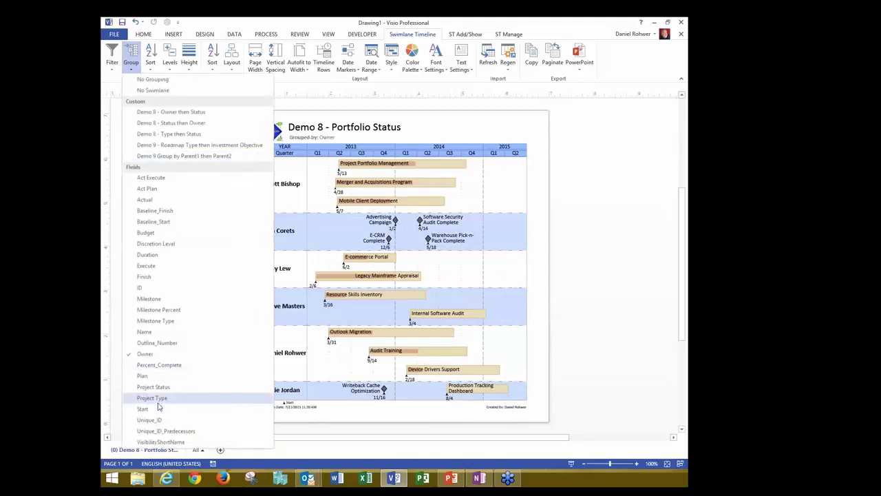
pyautogui.click(157, 397)
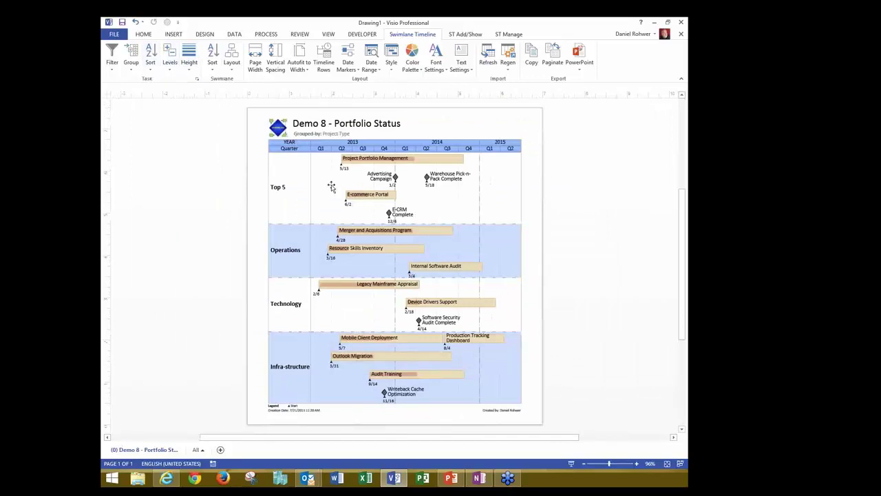
# Sort the tasks within each swimlane by Start, and sort the swimlanes themselves by Start
pyautogui.click(150, 69)
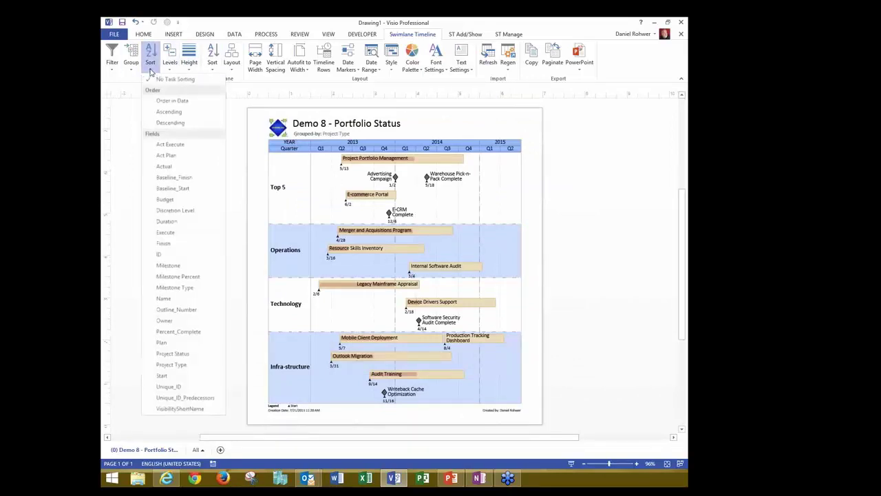
pyautogui.click(168, 375)
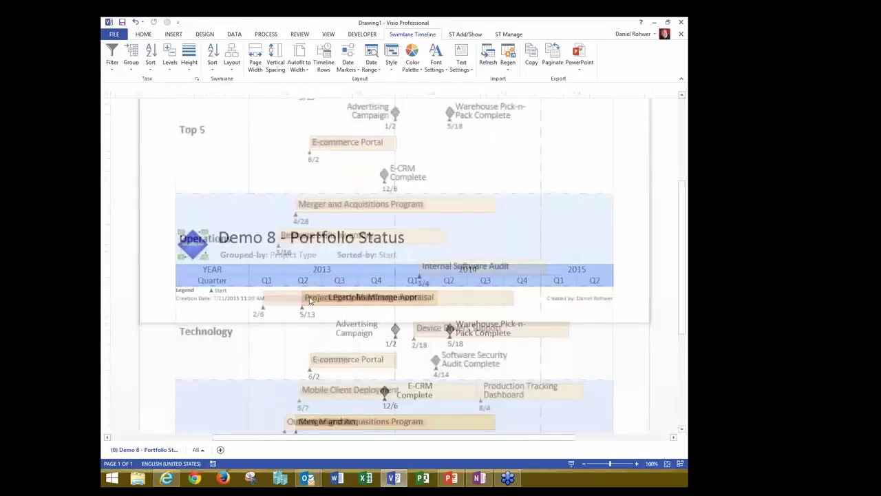
pyautogui.click(211, 70)
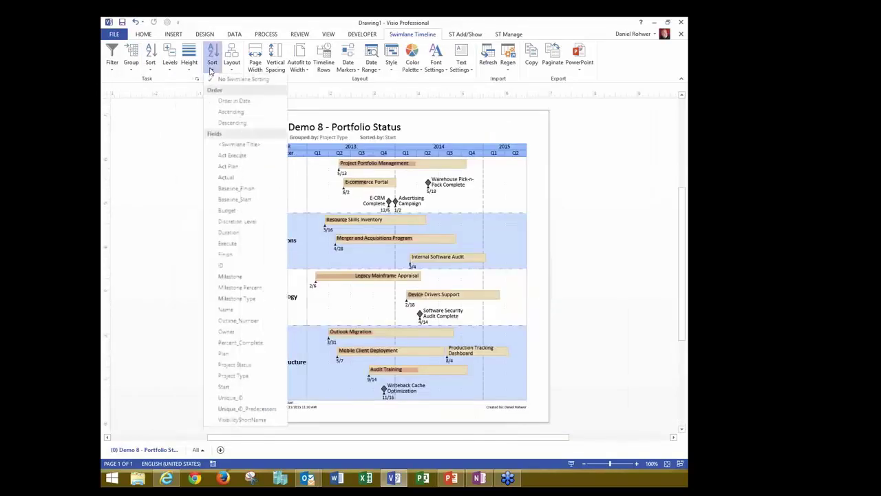
pyautogui.click(228, 387)
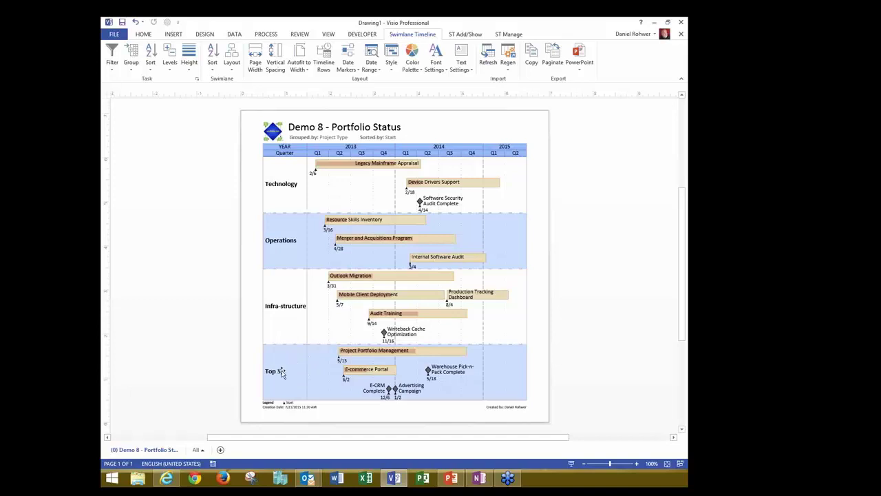
# Add Budget as a summary field, using the dollar format in millions with one decimal and the "M" suffix
pyautogui.click(477, 36)
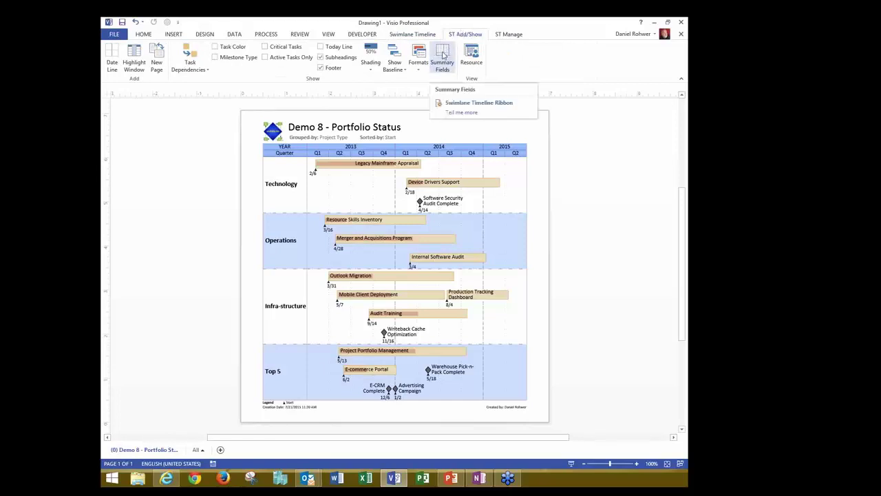
pyautogui.click(444, 54)
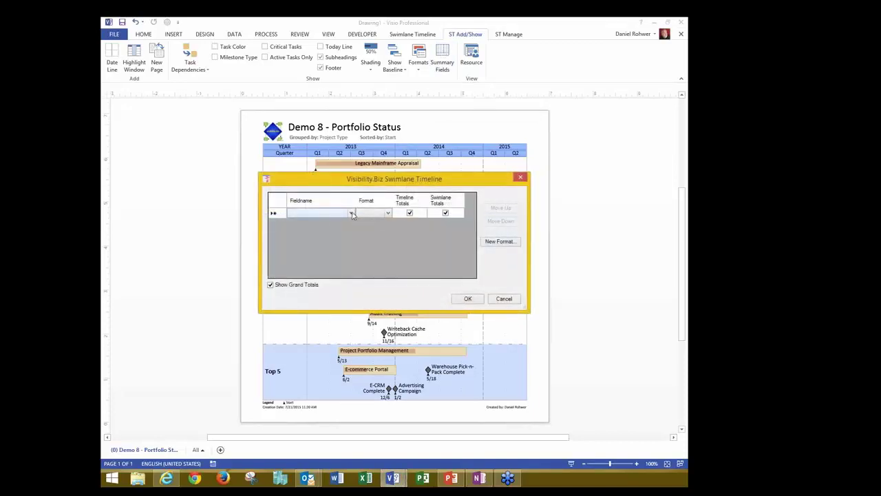
pyautogui.click(352, 214)
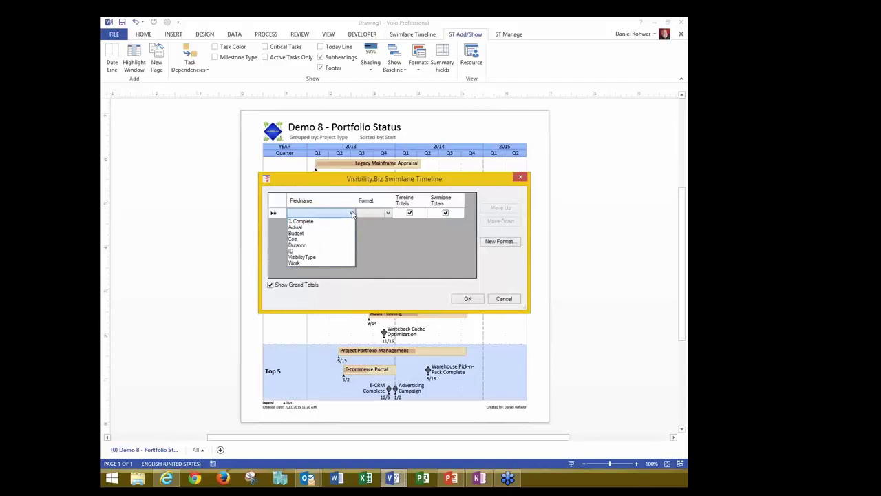
pyautogui.click(300, 233)
pyautogui.click(389, 214)
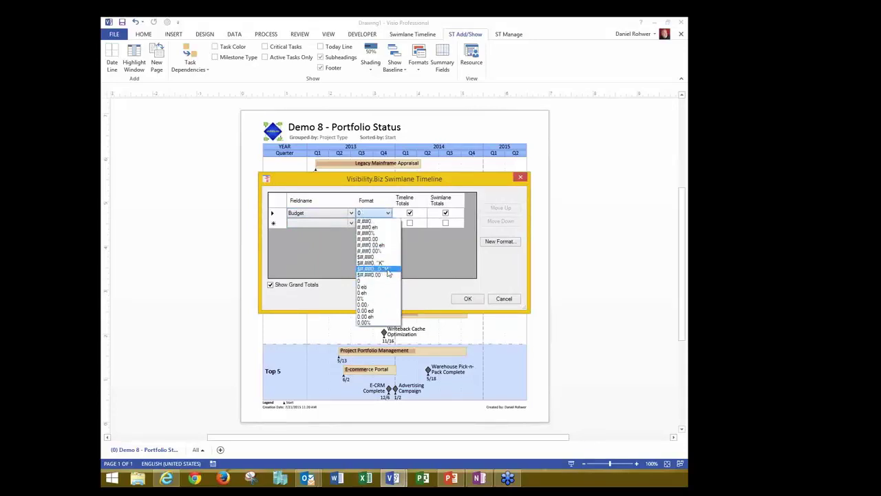
pyautogui.click(387, 269)
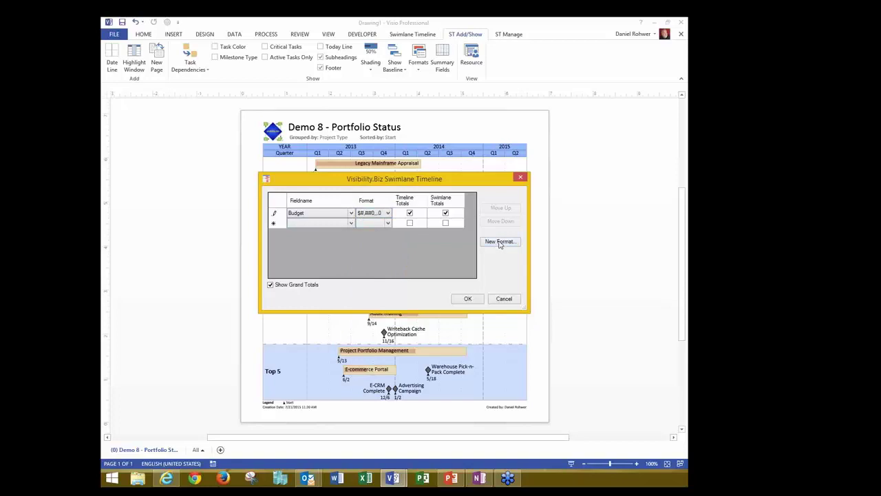
# Add Actual as a second summary field with the same "M" dollar format and apply both fields with timeline, swimlane and grand totals
pyautogui.click(352, 224)
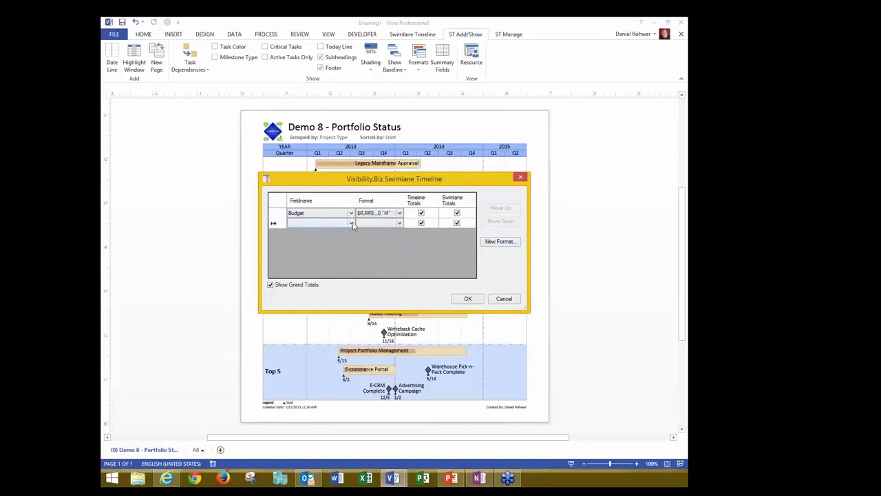
pyautogui.click(352, 225)
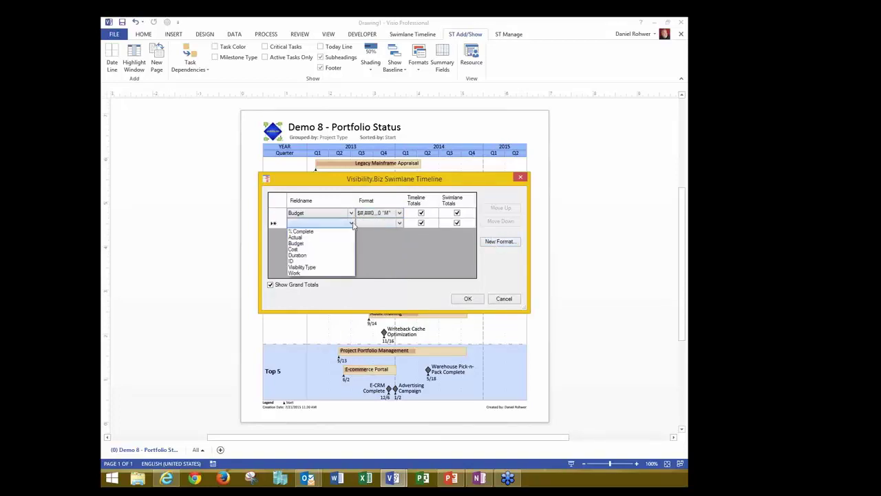
pyautogui.click(303, 238)
pyautogui.click(399, 222)
pyautogui.click(399, 222)
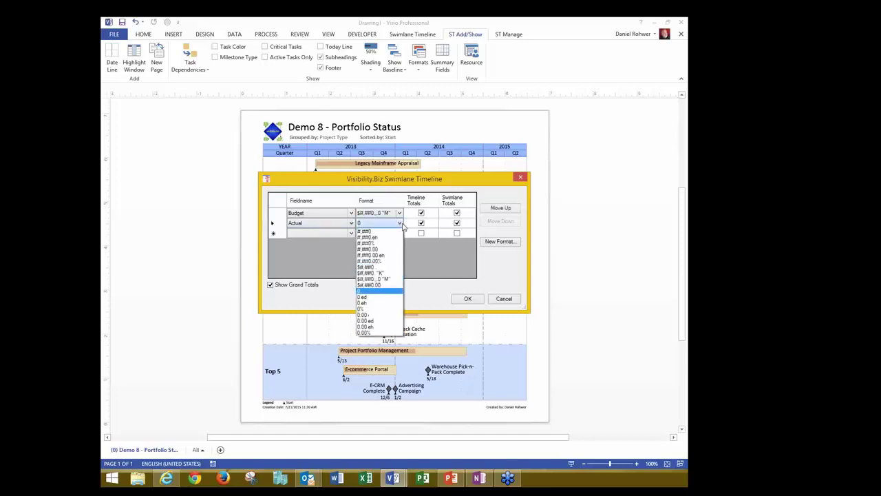
pyautogui.click(388, 280)
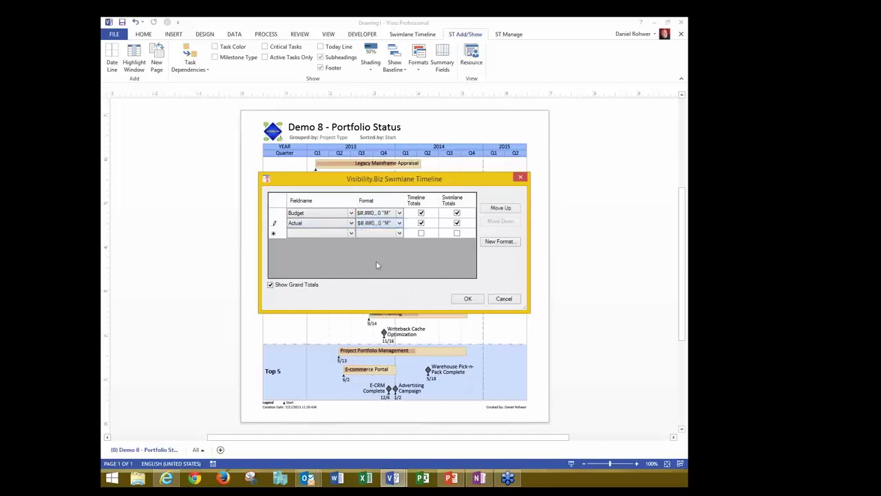
pyautogui.click(468, 299)
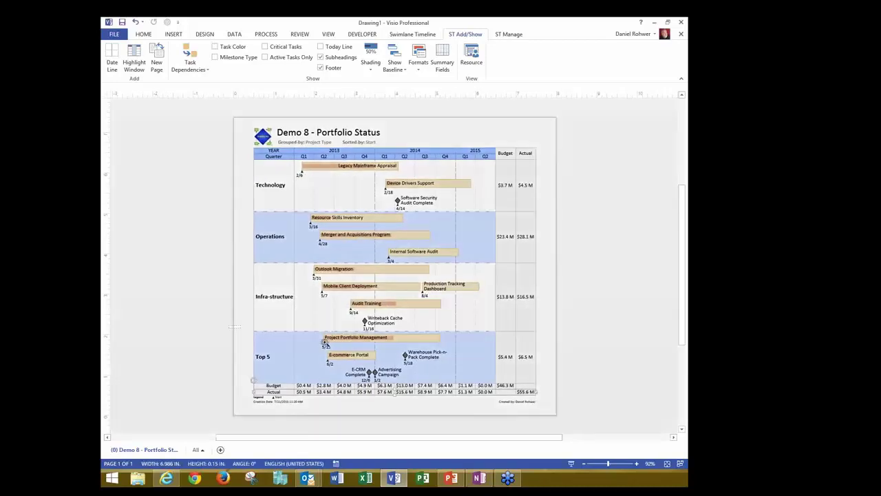
# Examine the Budget and Actual totals for each swimlane and quarter, and how the Project Portfolio Management bar spans the quarters
pyautogui.moveTo(230, 325); pyautogui.dragTo(609, 412)
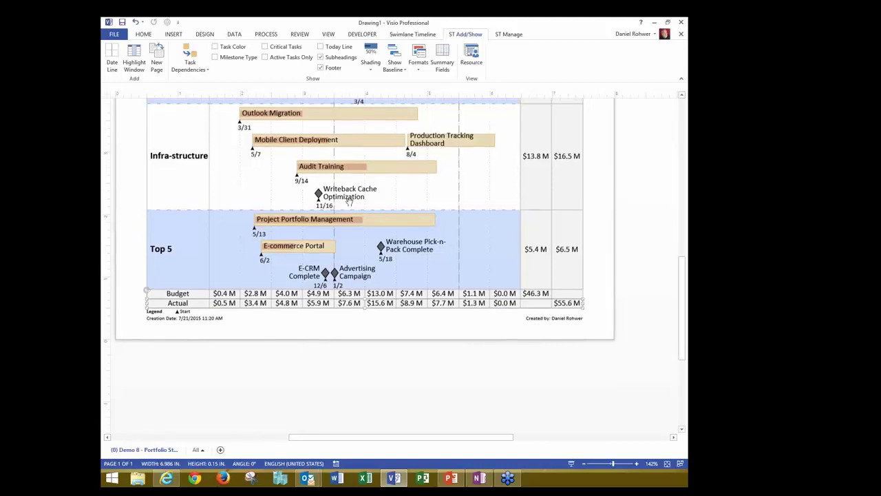
pyautogui.scroll(1, 343, 235)
pyautogui.scroll(4, 343, 236)
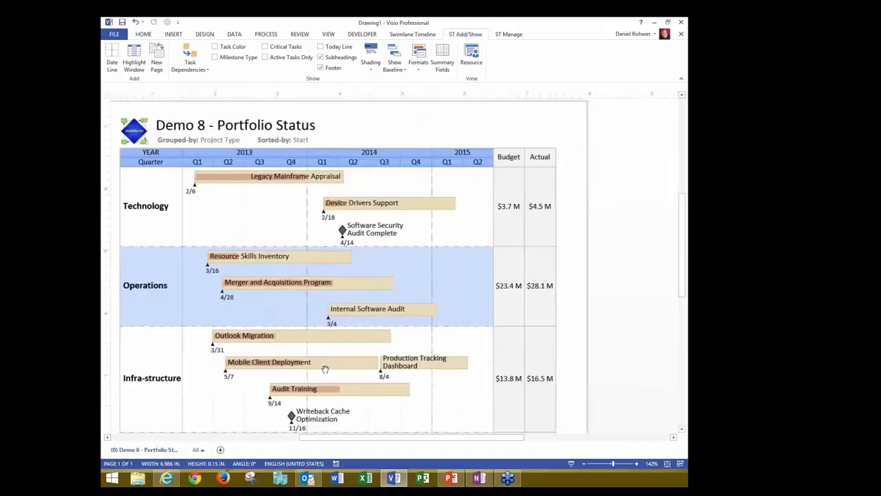
pyautogui.moveTo(325, 369); pyautogui.dragTo(330, 324)
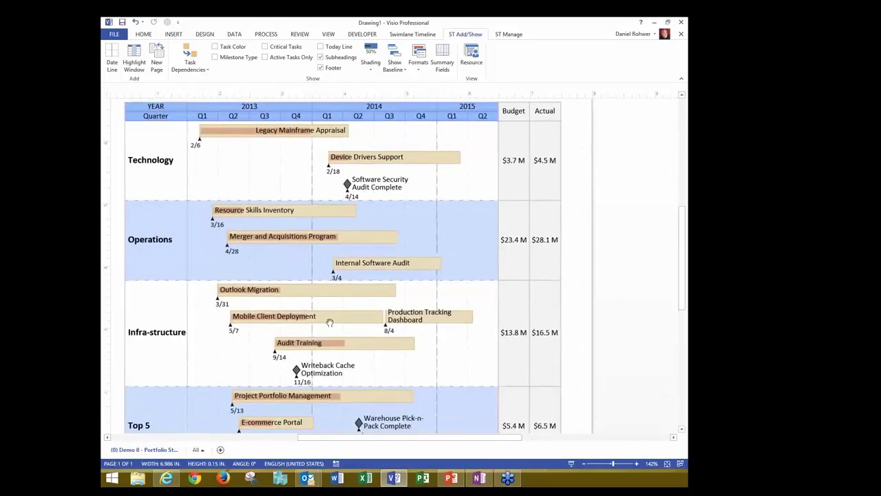
pyautogui.scroll(-5, 329, 322)
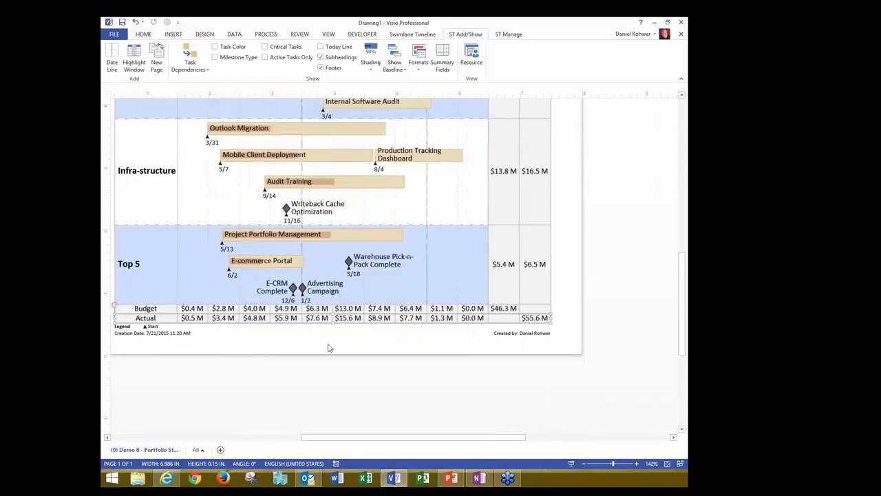
pyautogui.click(295, 240)
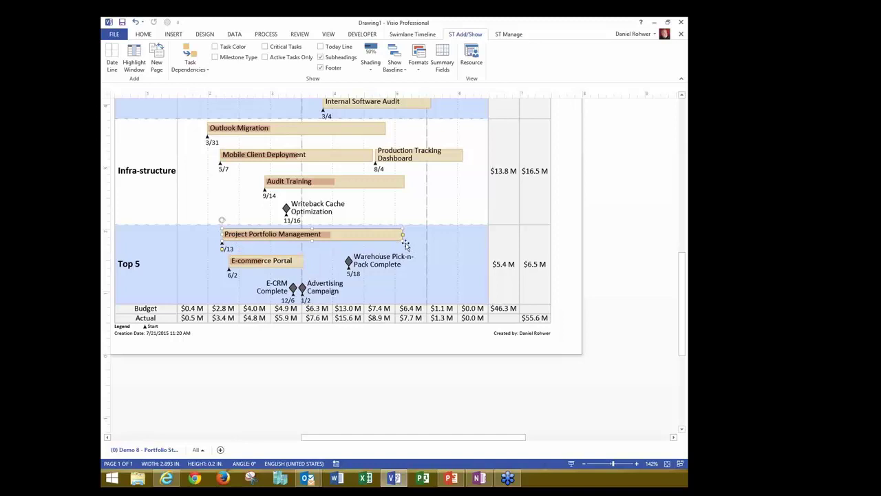
pyautogui.click(254, 313)
pyautogui.click(320, 318)
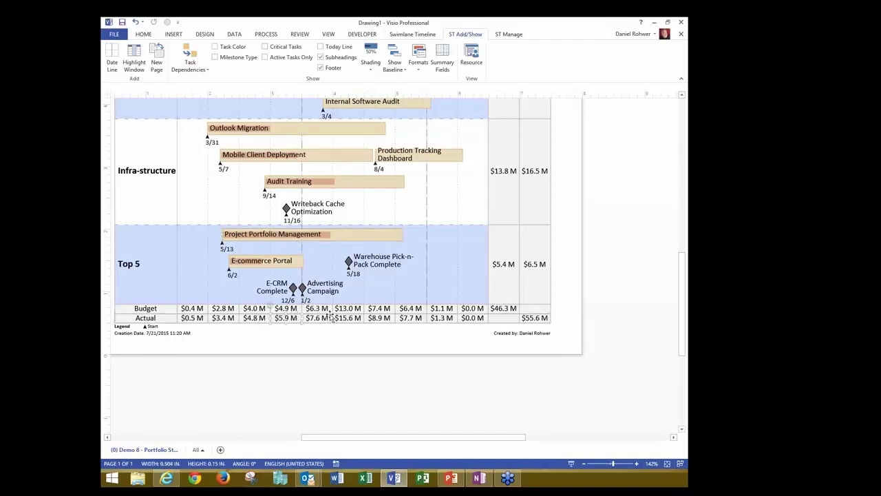
pyautogui.click(407, 345)
pyautogui.keyDown('ctrl'); pyautogui.keyDown('shift'); pyautogui.rightClick(362, 220); pyautogui.keyUp('shift'); pyautogui.keyUp('ctrl')
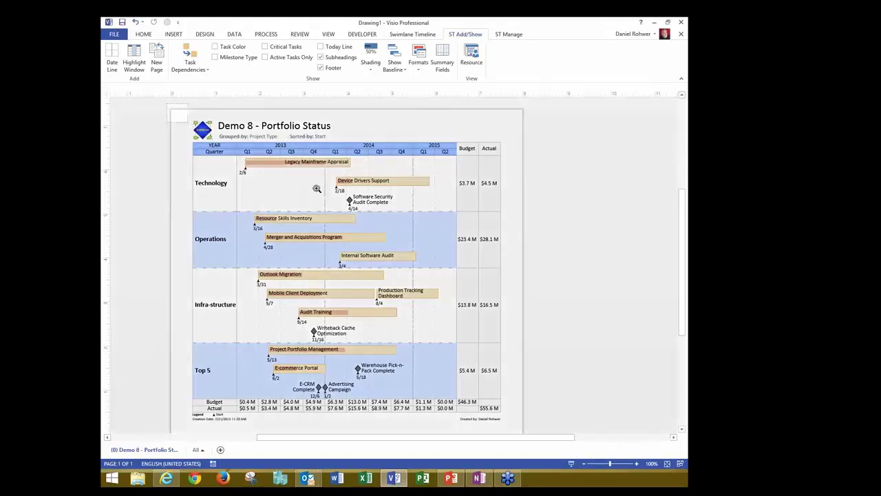
# Hide the drawing logo beside the timeline title and show it again
pyautogui.moveTo(316, 188); pyautogui.dragTo(433, 256)
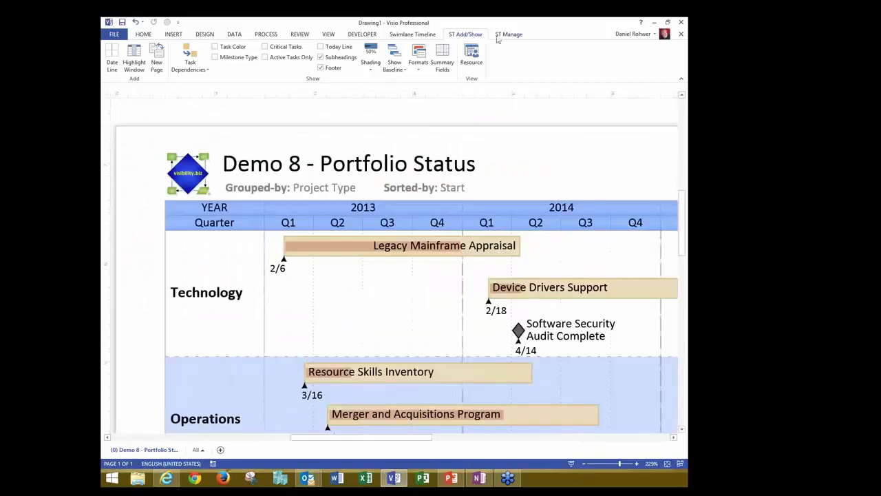
pyautogui.click(509, 37)
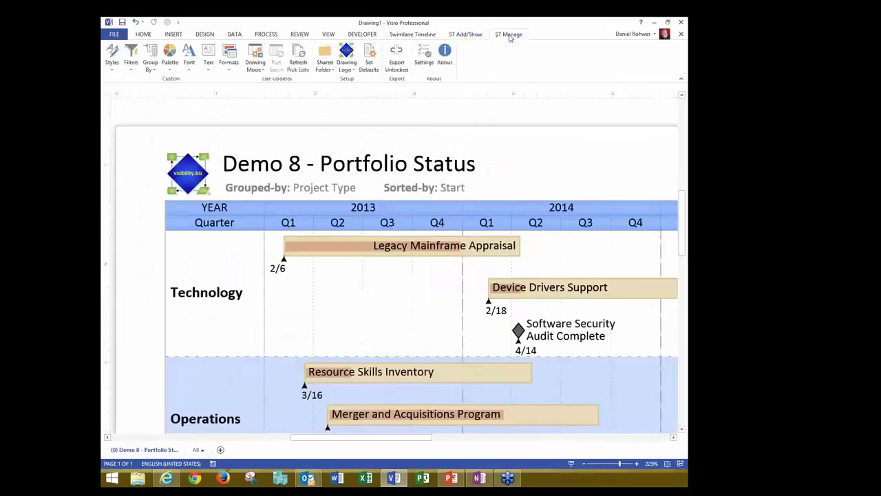
pyautogui.click(346, 69)
pyautogui.click(356, 91)
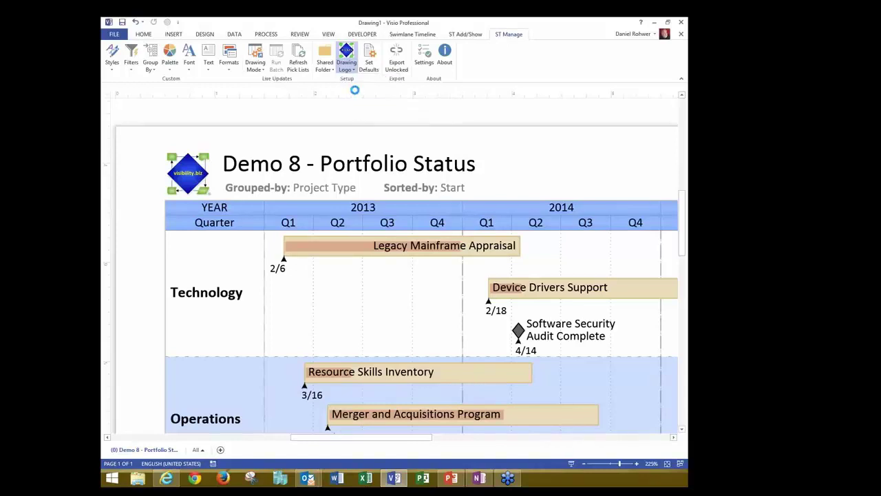
pyautogui.click(344, 69)
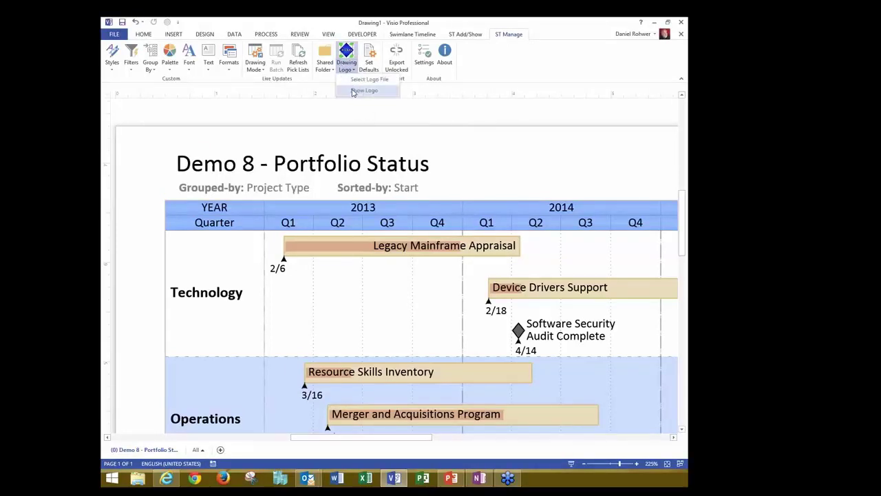
pyautogui.click(356, 91)
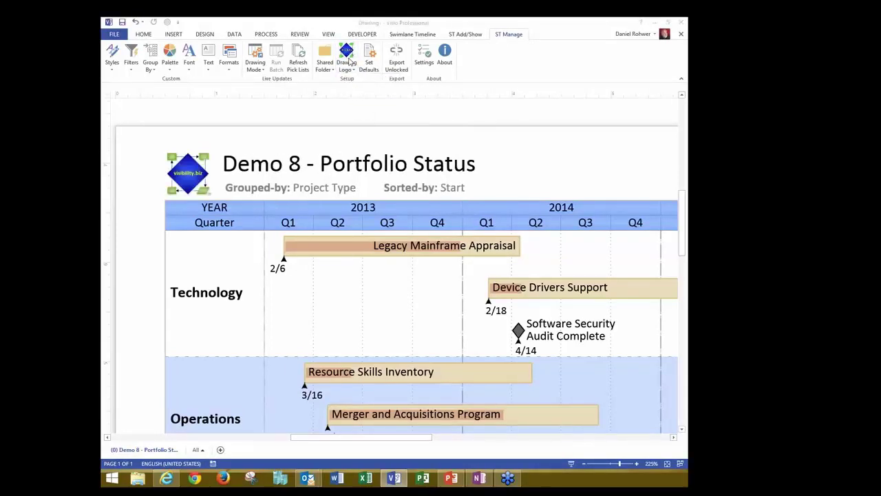
# Check which image file types can be chosen for the title logo and close the file selection
pyautogui.click(350, 62)
pyautogui.click(543, 292)
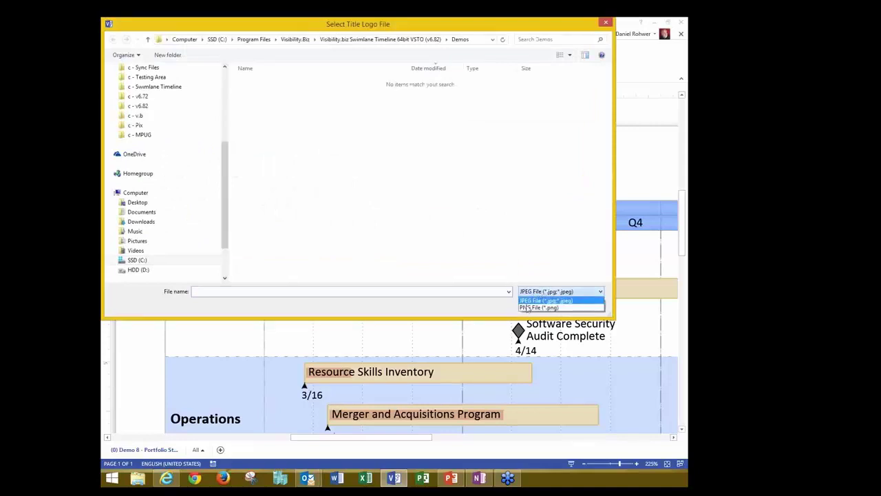
pyautogui.click(510, 306)
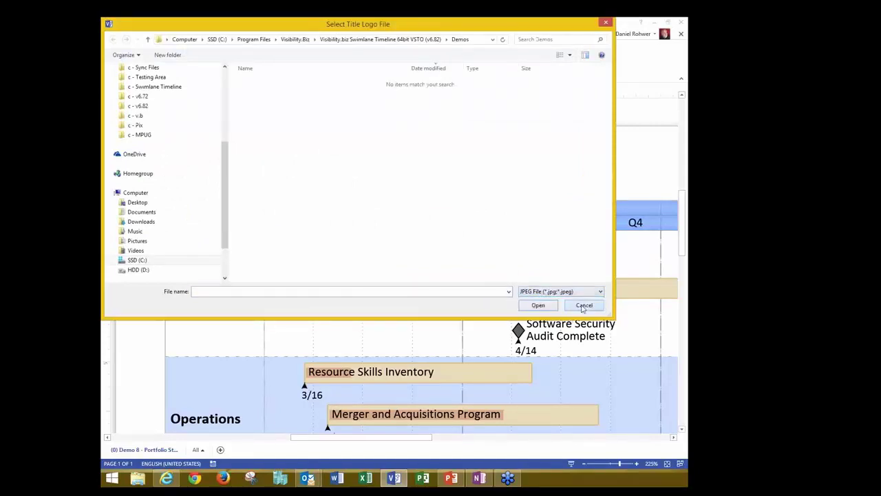
pyautogui.click(582, 306)
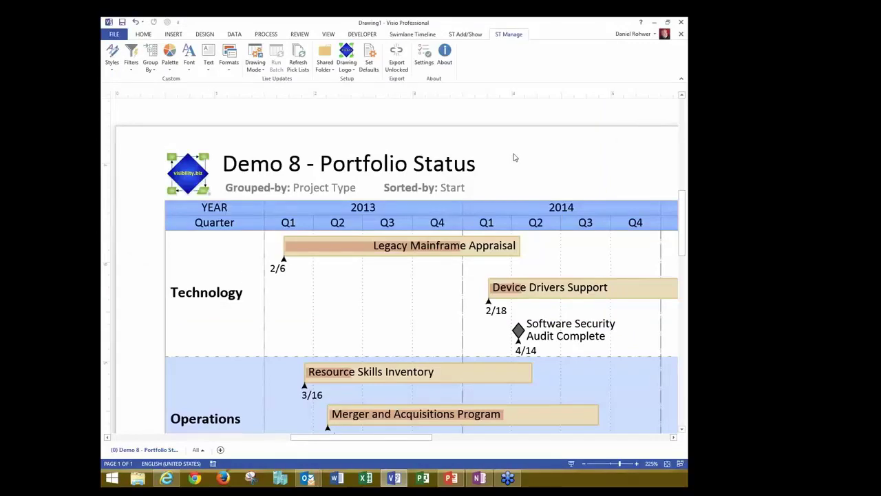
# Hide the subheadings beneath the timeline title and show them again
pyautogui.click(377, 173)
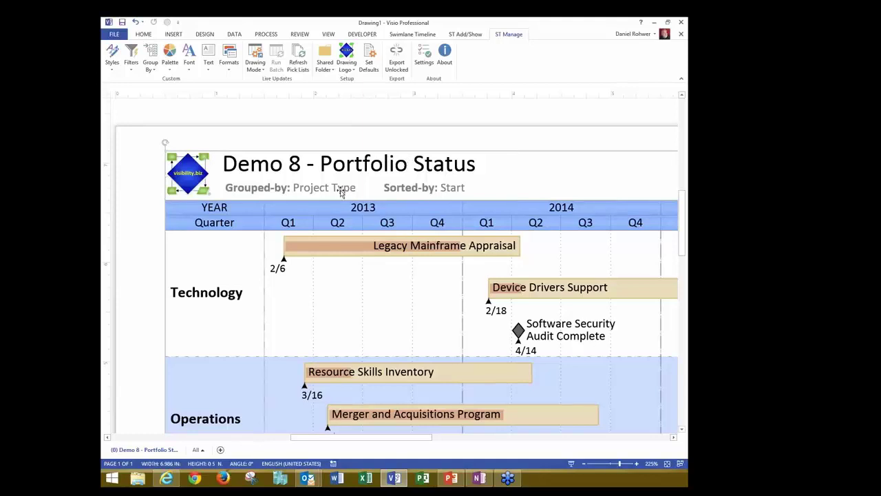
pyautogui.click(471, 36)
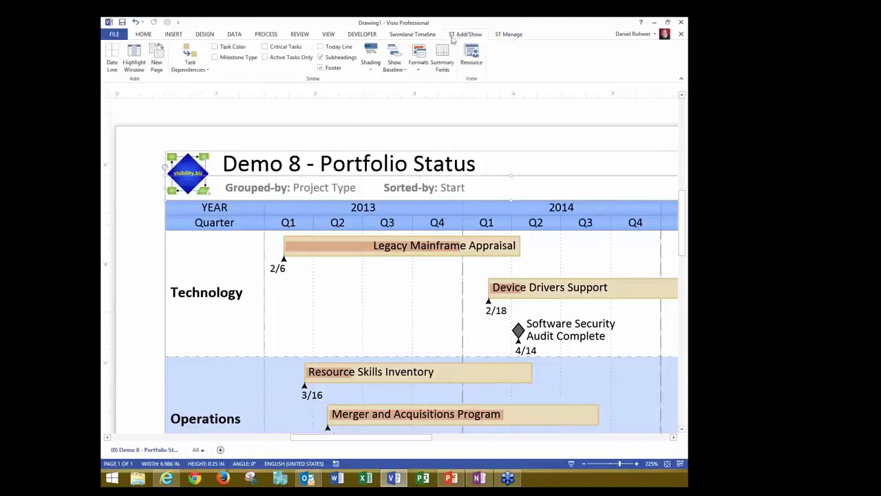
pyautogui.click(321, 58)
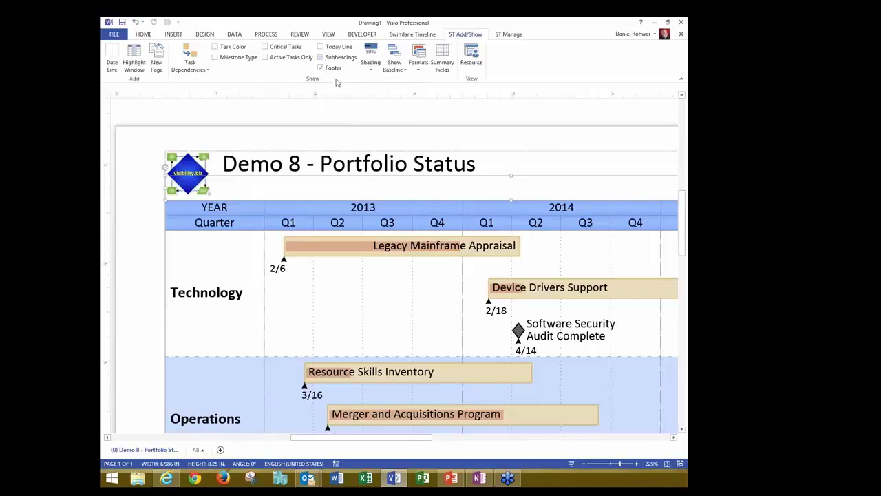
pyautogui.click(390, 141)
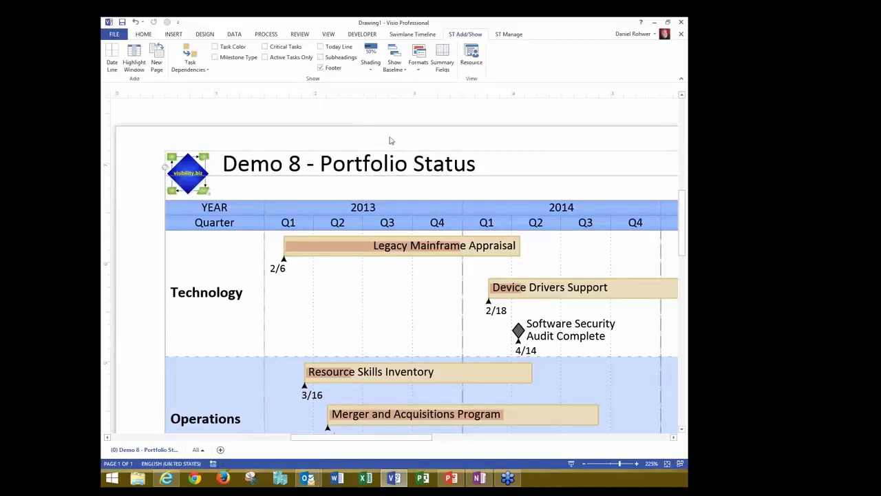
pyautogui.click(321, 58)
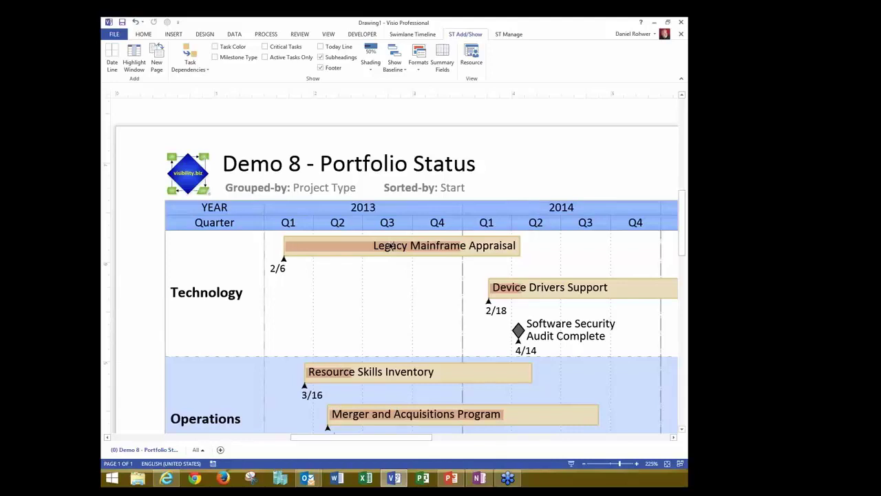
# Remove both the Budget and Actual summary fields from the timeline and apply the change
pyautogui.scroll(-4, 390, 246)
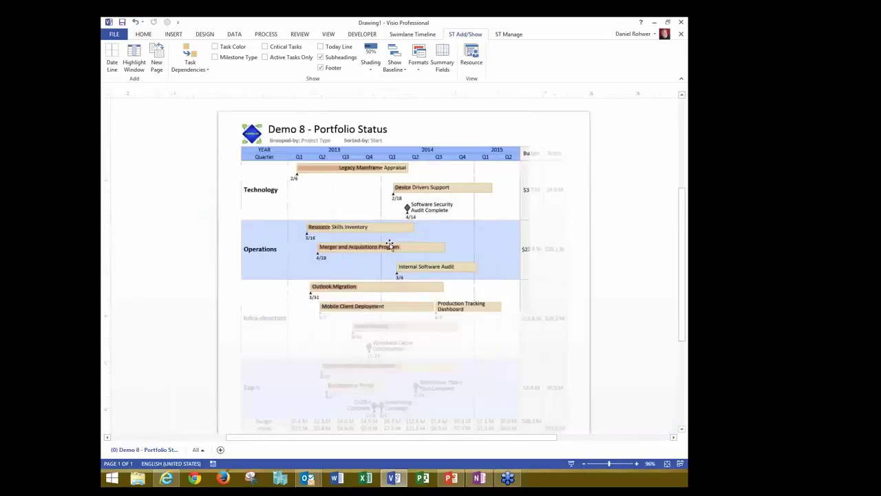
pyautogui.click(442, 62)
pyautogui.click(421, 223)
pyautogui.click(457, 222)
pyautogui.click(457, 213)
pyautogui.click(466, 298)
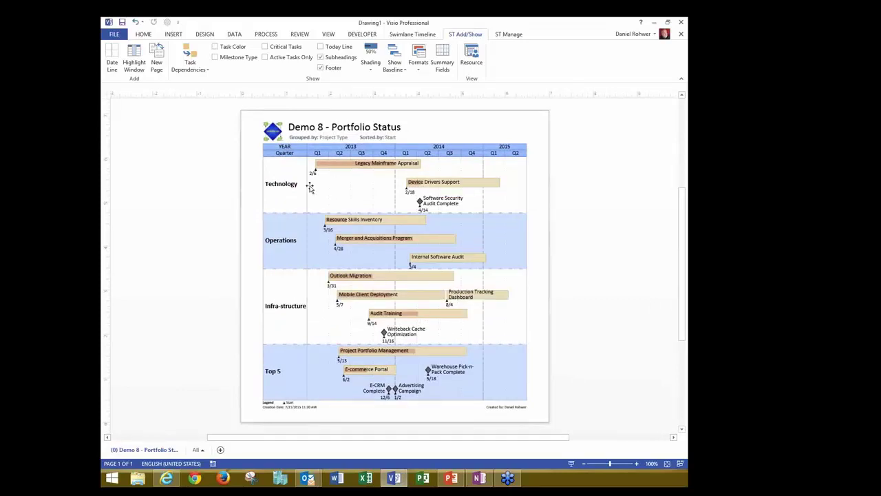
# Group the timeline by the custom two-level grouping Demo 8 - Type then Status and examine the status rows within each swimlane
pyautogui.click(281, 192)
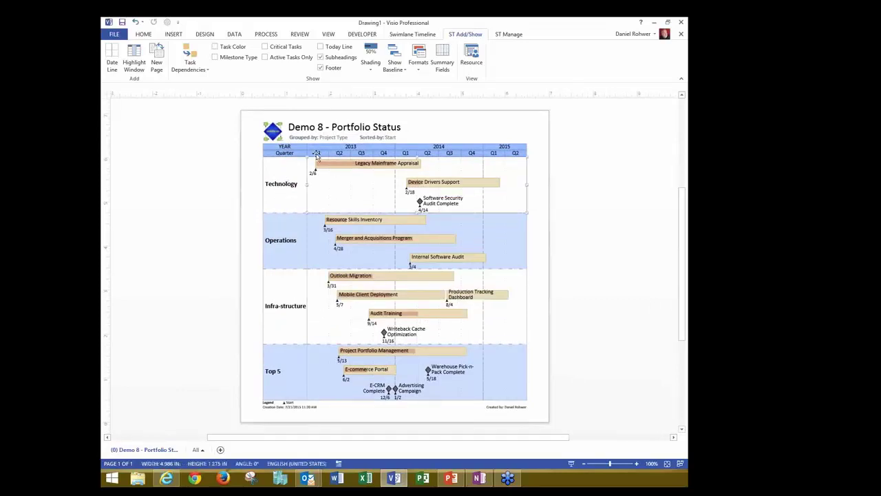
pyautogui.click(413, 36)
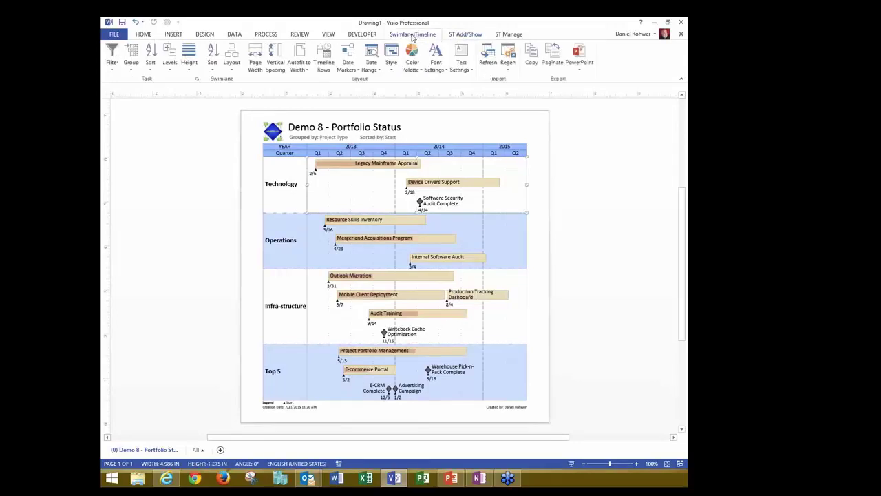
pyautogui.click(132, 68)
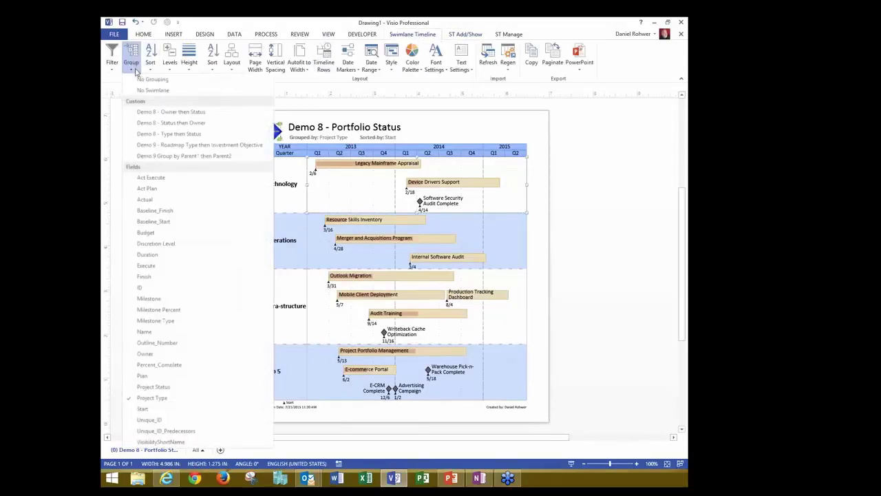
pyautogui.click(166, 131)
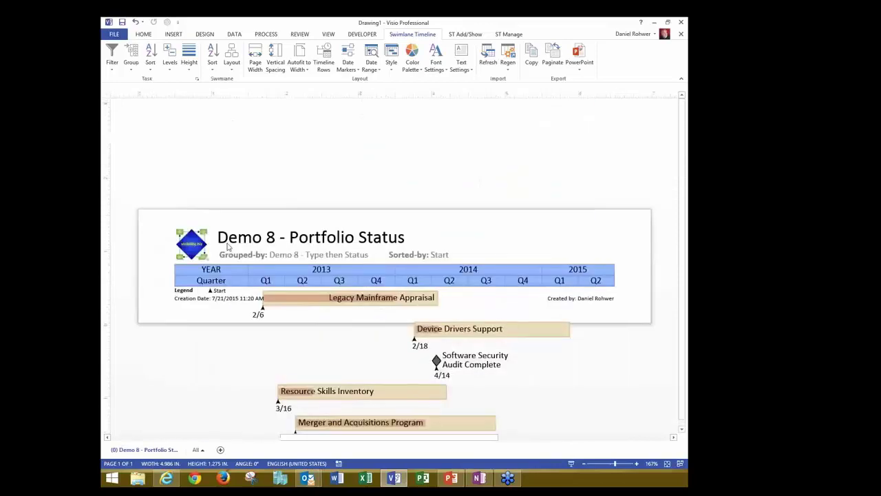
pyautogui.moveTo(260, 129); pyautogui.dragTo(515, 251)
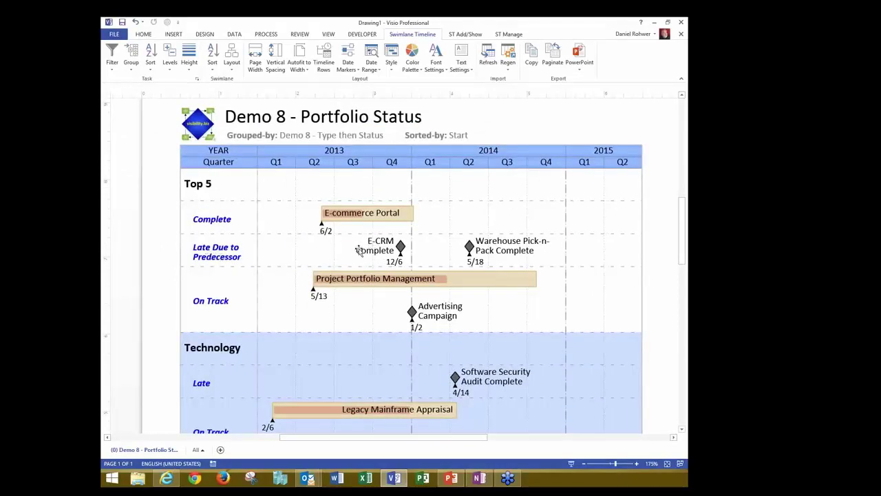
pyautogui.click(226, 315)
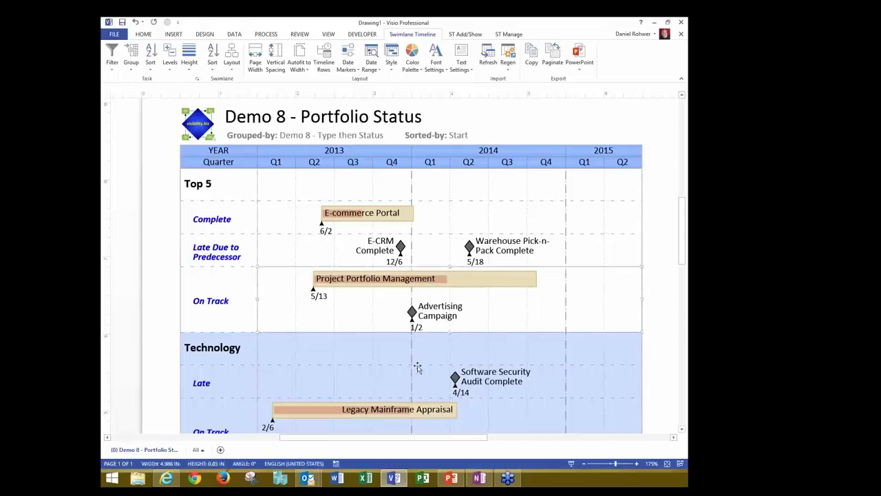
pyautogui.moveTo(384, 295); pyautogui.dragTo(380, 271)
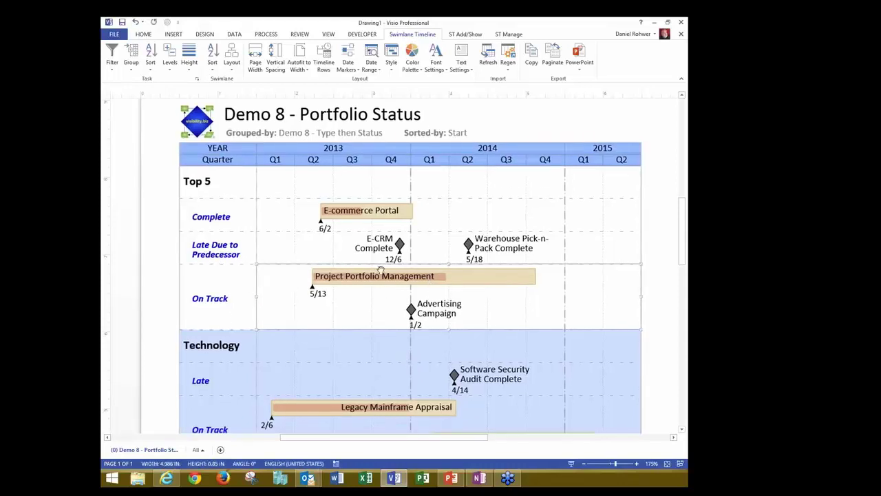
pyautogui.scroll(-5, 380, 271)
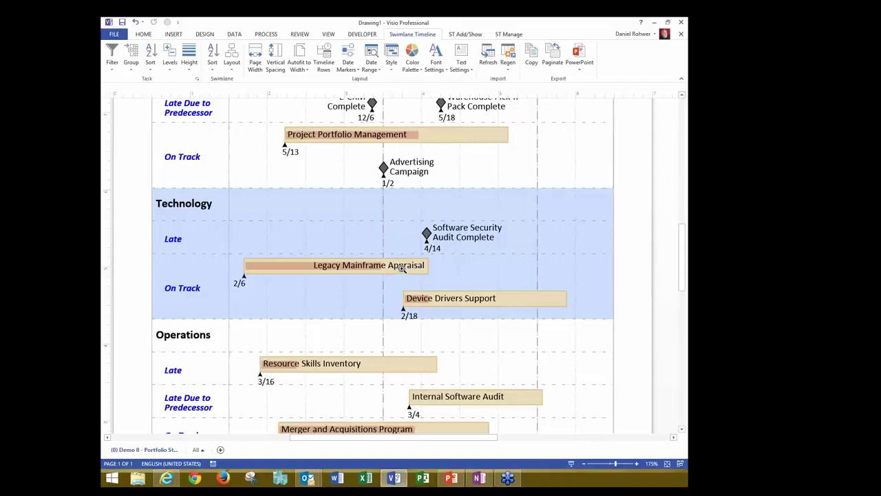
pyautogui.hotkey('ctrl', 'shift', 'w')
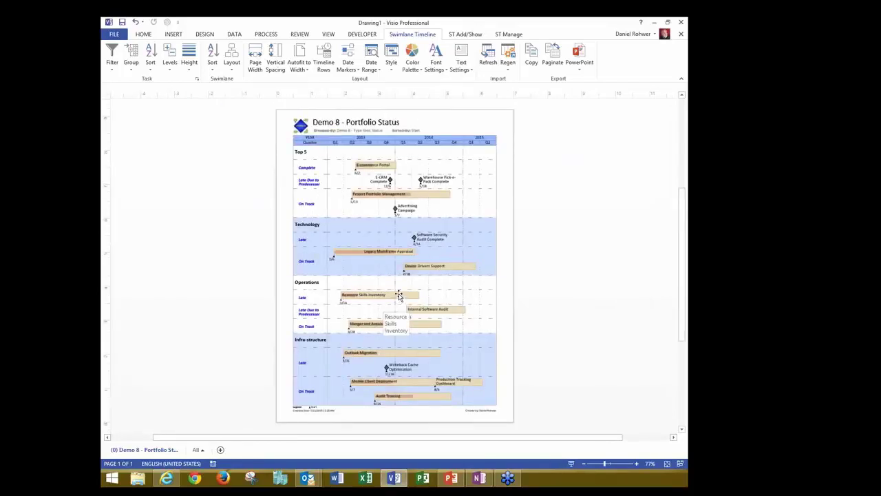
# Apply the custom format Demo 8 - Project Status to the timeline tasks
pyautogui.click(470, 35)
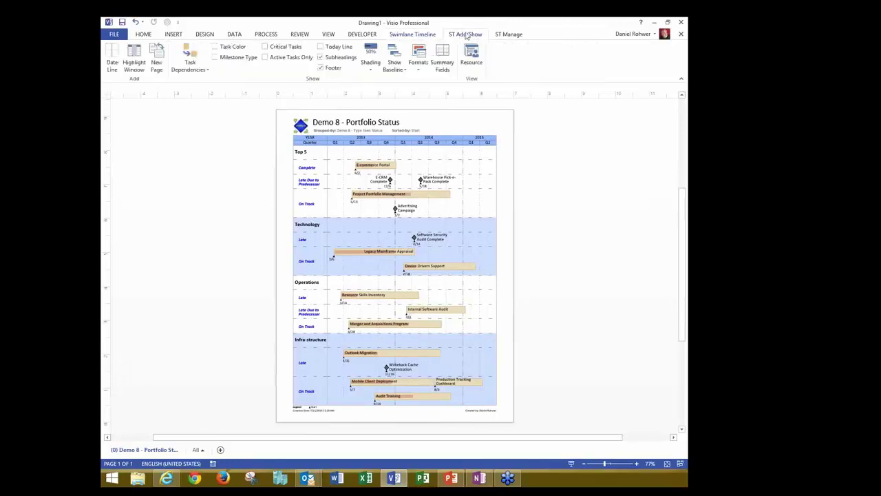
pyautogui.click(419, 69)
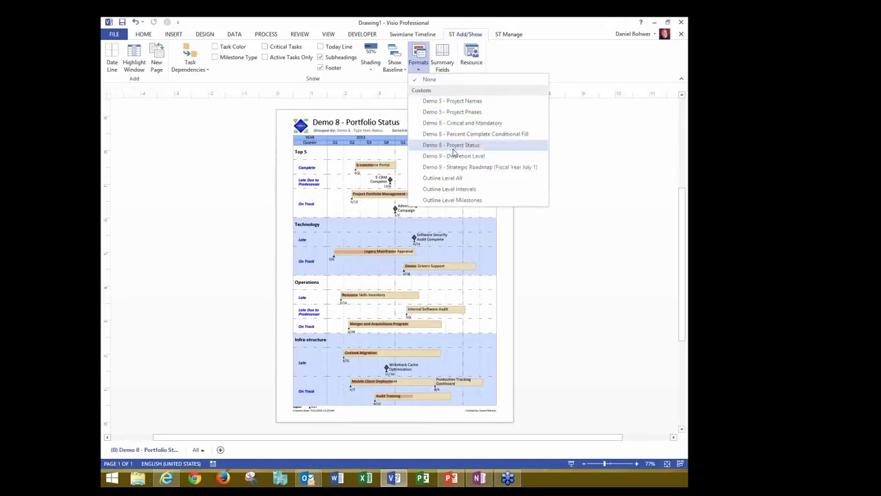
pyautogui.click(453, 149)
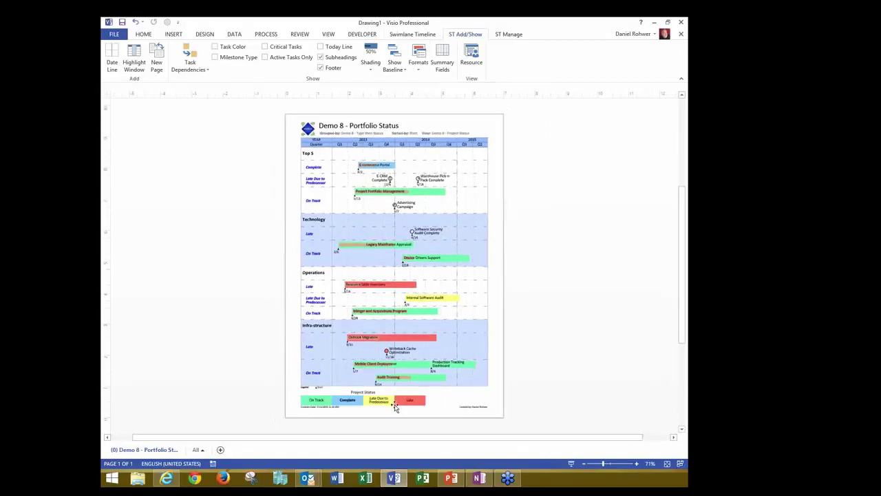
# Switch the timeline to the custom format Demo 8 - Critical and Mandatory and examine its bar colours, milestone shapes and legend
pyautogui.click(422, 75)
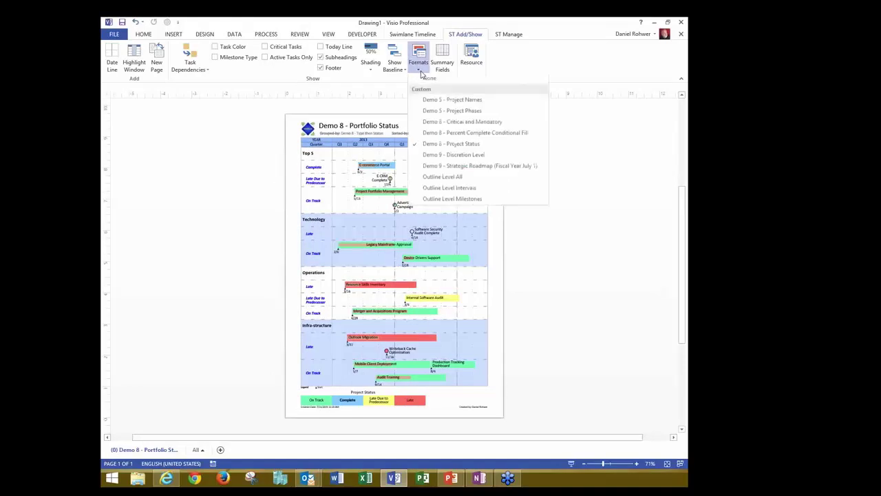
pyautogui.click(442, 124)
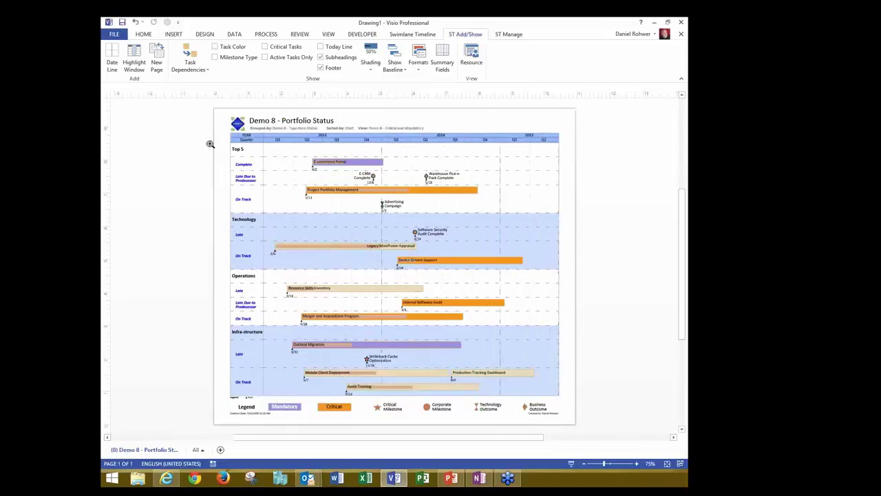
pyautogui.moveTo(210, 143); pyautogui.dragTo(581, 411)
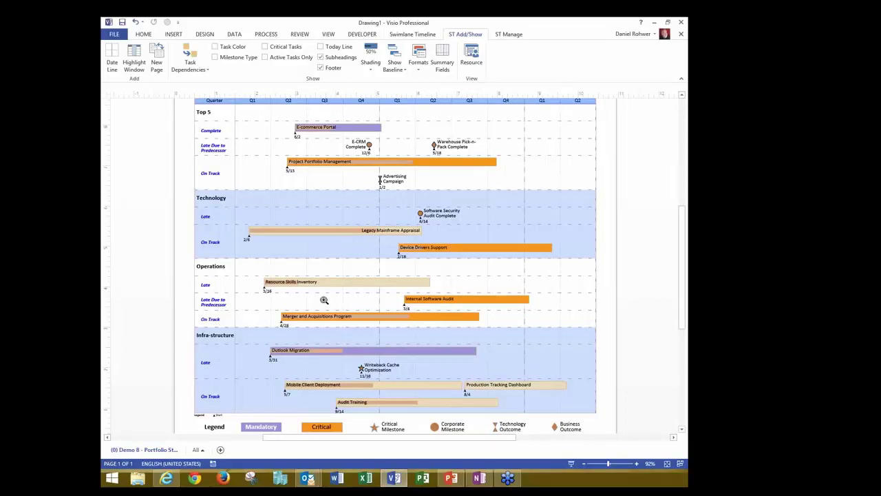
pyautogui.keyDown('ctrl'); pyautogui.keyDown('shift'); pyautogui.rightClick(324, 300); pyautogui.keyUp('shift'); pyautogui.keyUp('ctrl')
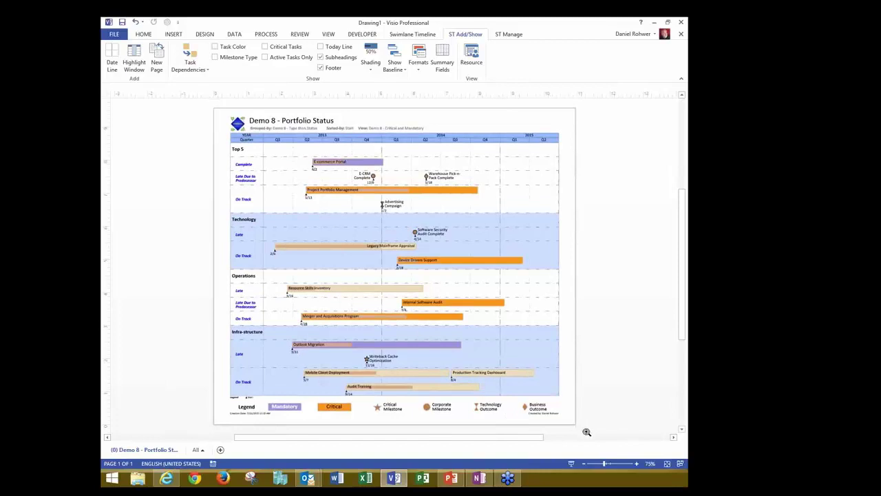
pyautogui.moveTo(586, 432)
pyautogui.mouseDown()
pyautogui.moveTo(197, 354)
pyautogui.moveTo(206, 355)
pyautogui.mouseUp()
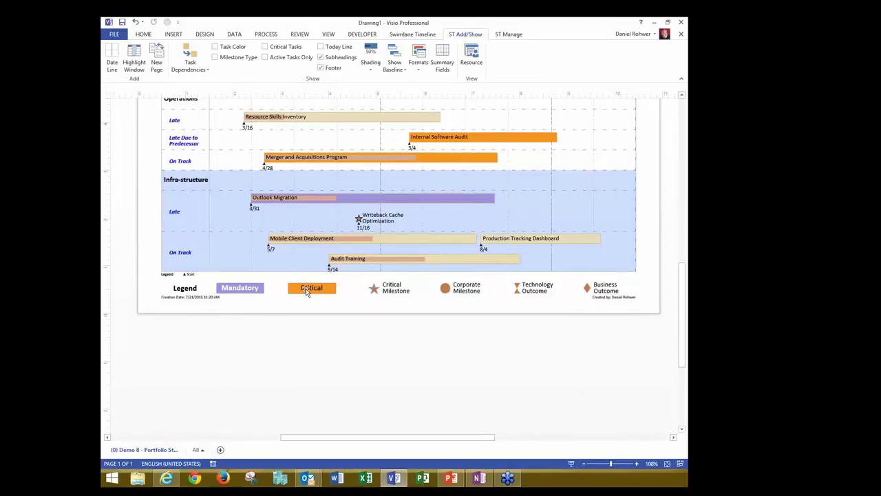
pyautogui.click(307, 291)
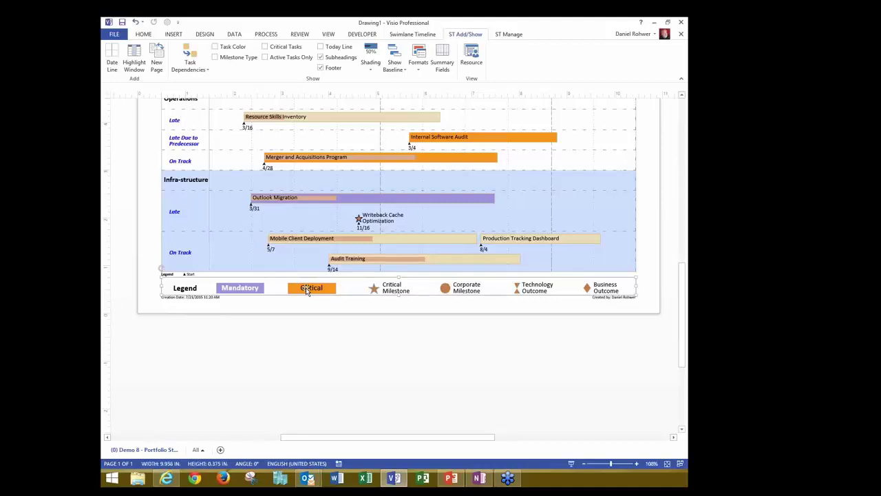
pyautogui.click(447, 314)
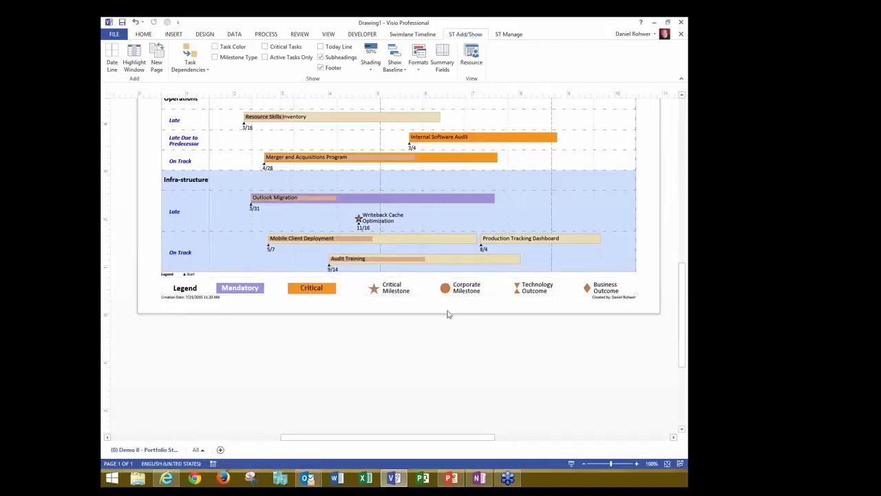
# Close the timeline drawing without saving it
pyautogui.click(681, 22)
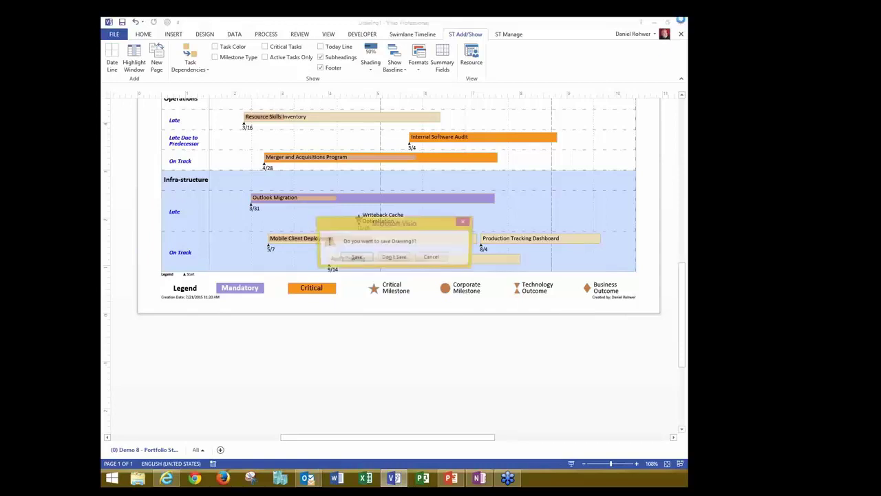
pyautogui.click(394, 257)
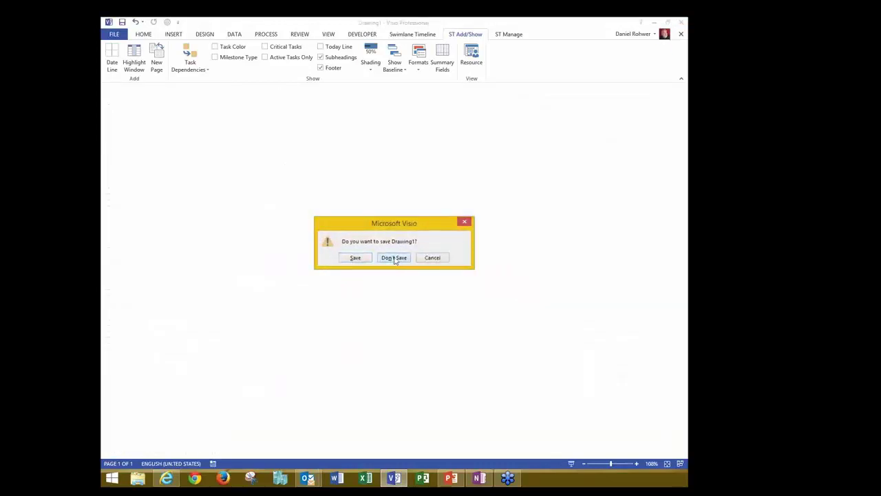